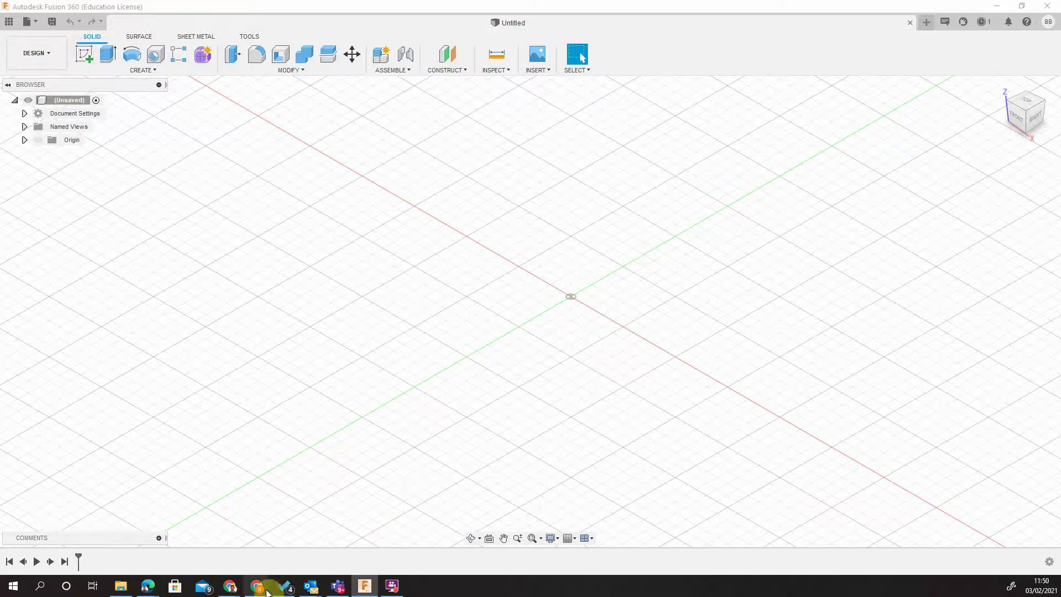
Switch to the Engineering ToolBox page in Chrome and examine the M12 row of the standard metric T-slot table against the slot diagram.
{"action": "mouse_move", "coordinate": [257, 589]}
{"action": "left_click", "coordinate": [314, 544]}
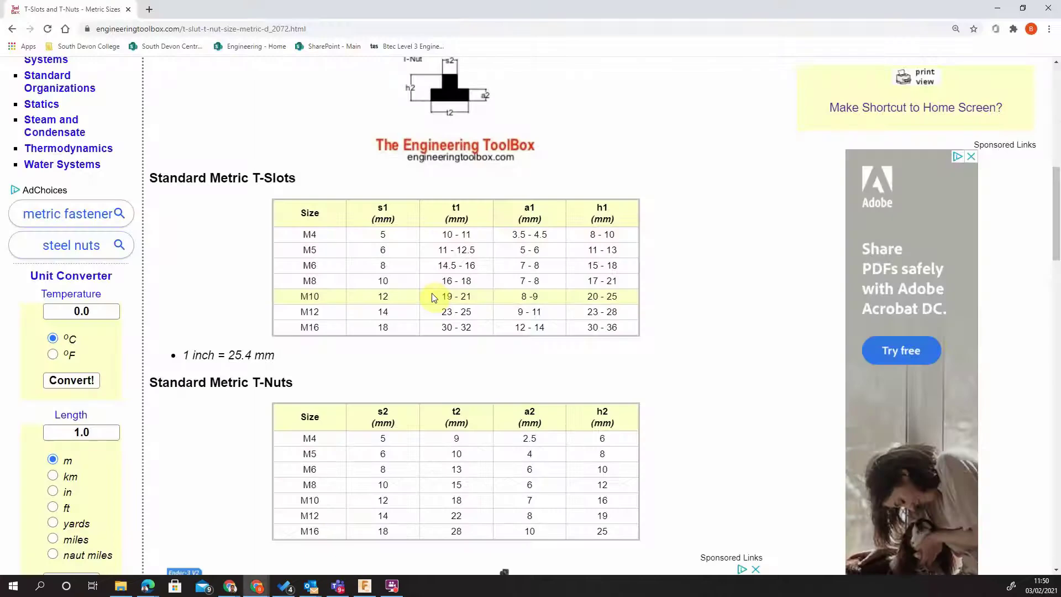
{"action": "scroll", "coordinate": [549, 239], "scroll_direction": "up", "scroll_amount": 1}
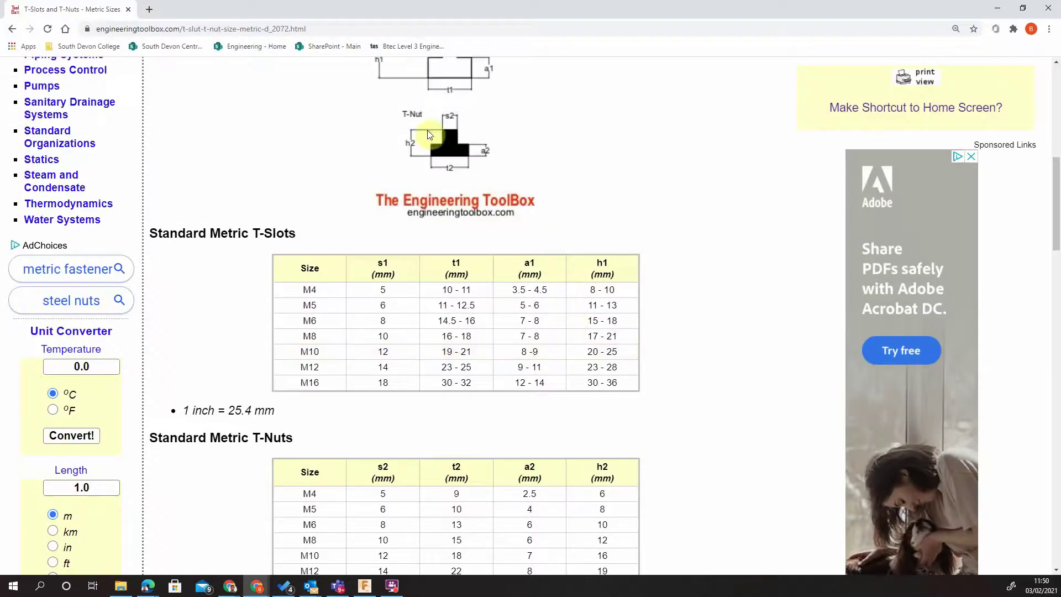
{"action": "scroll", "coordinate": [487, 146], "scroll_direction": "up", "scroll_amount": 2}
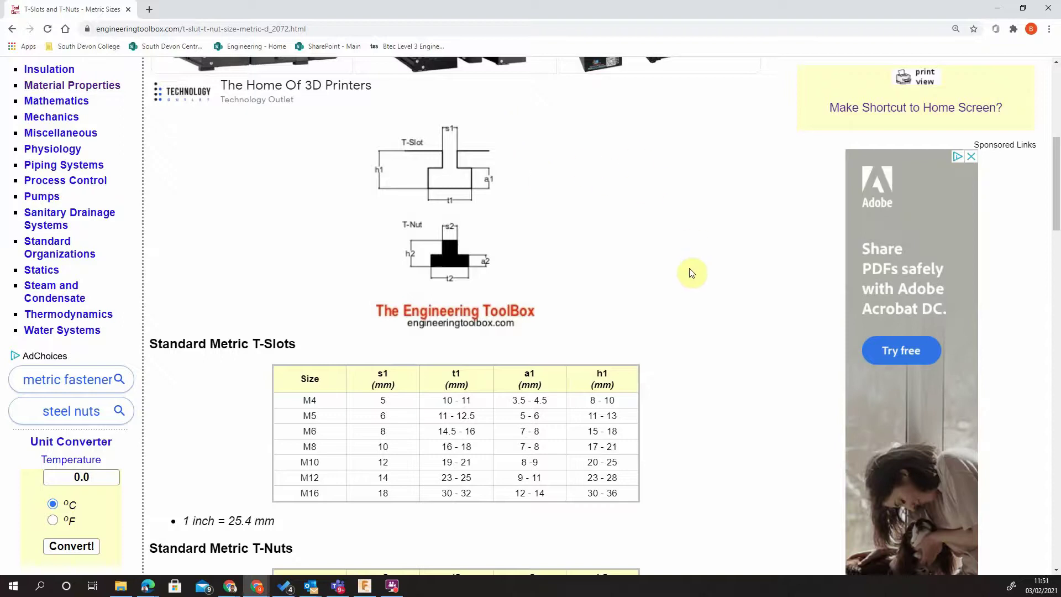
{"action": "scroll", "coordinate": [682, 274], "scroll_direction": "down", "scroll_amount": 1}
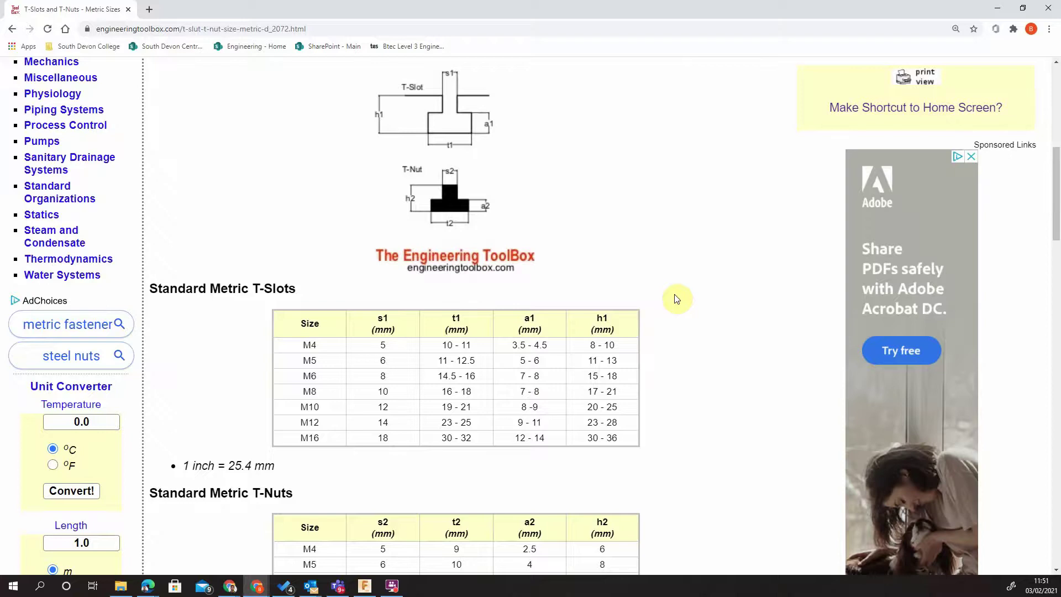
{"action": "scroll", "coordinate": [704, 293], "scroll_direction": "down", "scroll_amount": 1}
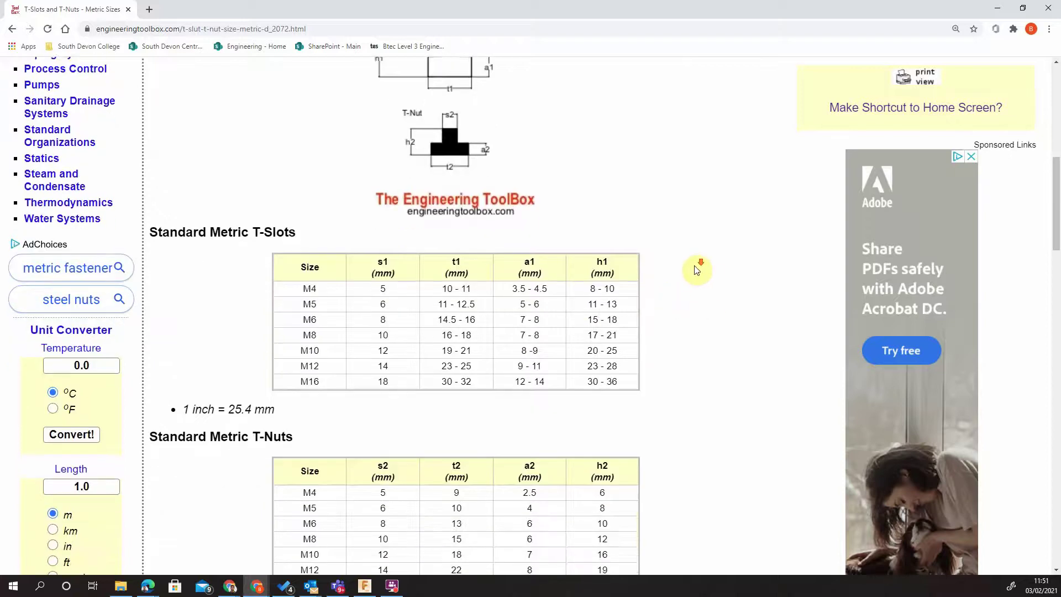
{"action": "scroll", "coordinate": [698, 270], "scroll_direction": "down", "scroll_amount": 1}
{"action": "double_click", "coordinate": [299, 314]}
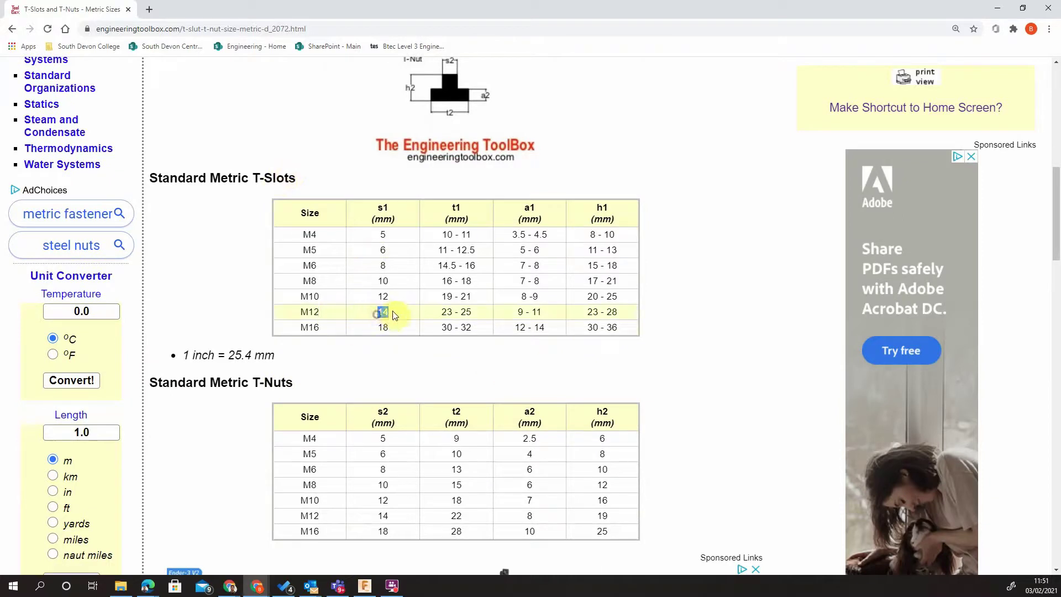
{"action": "left_click_drag", "start_coordinate": [447, 313], "coordinate": [467, 312]}
{"action": "left_click_drag", "start_coordinate": [586, 313], "coordinate": [632, 315]}
{"action": "scroll", "coordinate": [712, 363], "scroll_direction": "up", "scroll_amount": 1}
{"action": "scroll", "coordinate": [712, 363], "scroll_direction": "up", "scroll_amount": 3}
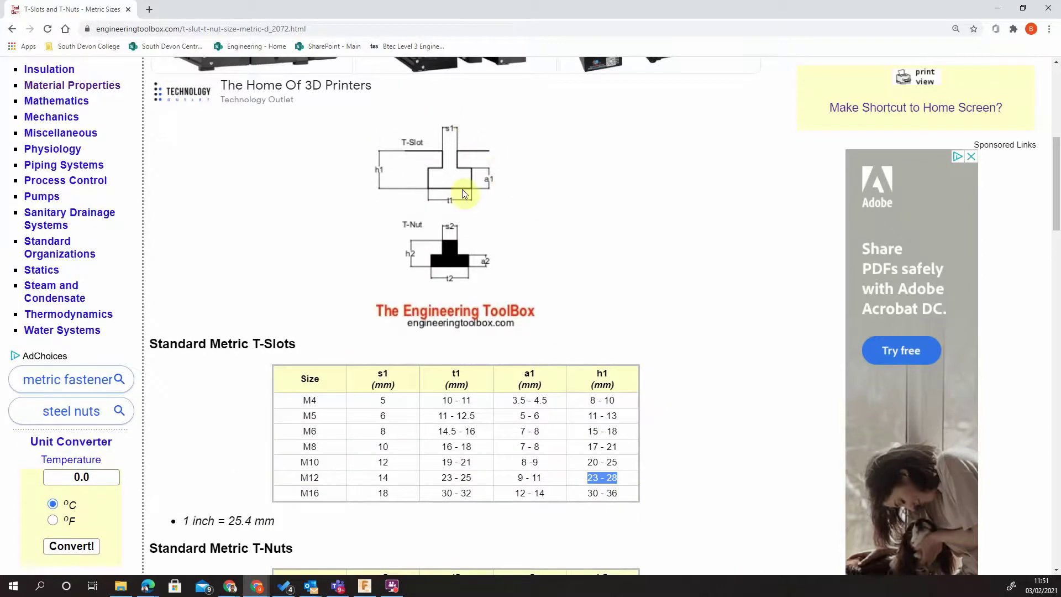
Examine the M12 row of the standard metric T-nut table and compare it with the T-slot sizes.
{"action": "scroll", "coordinate": [577, 209], "scroll_direction": "down", "scroll_amount": 2}
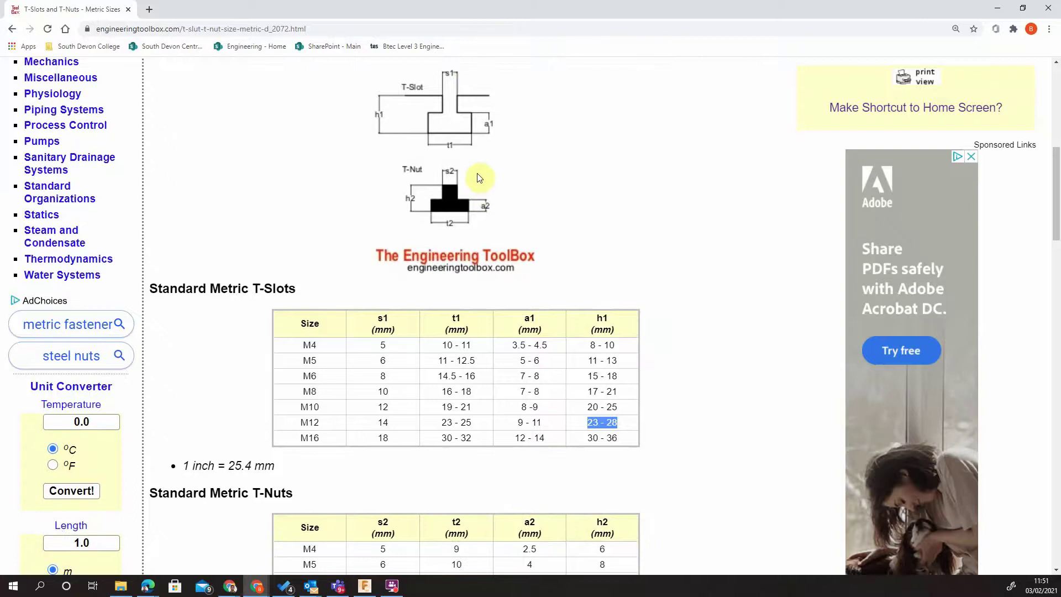
{"action": "scroll", "coordinate": [447, 232], "scroll_direction": "down", "scroll_amount": 2}
{"action": "left_click_drag", "start_coordinate": [300, 515], "coordinate": [338, 515]}
{"action": "double_click", "coordinate": [384, 515]}
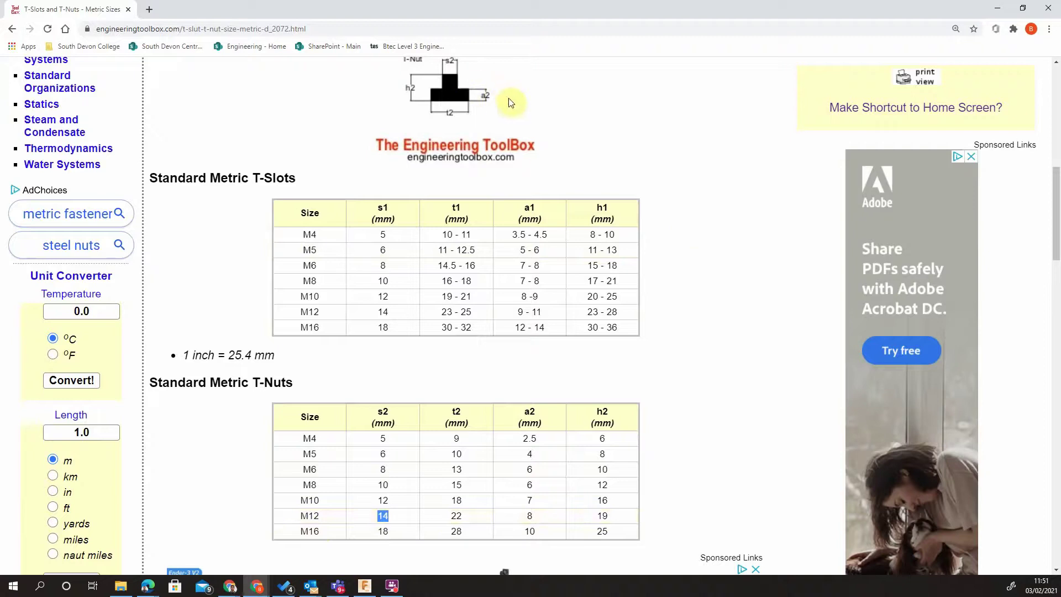
{"action": "left_click", "coordinate": [736, 480]}
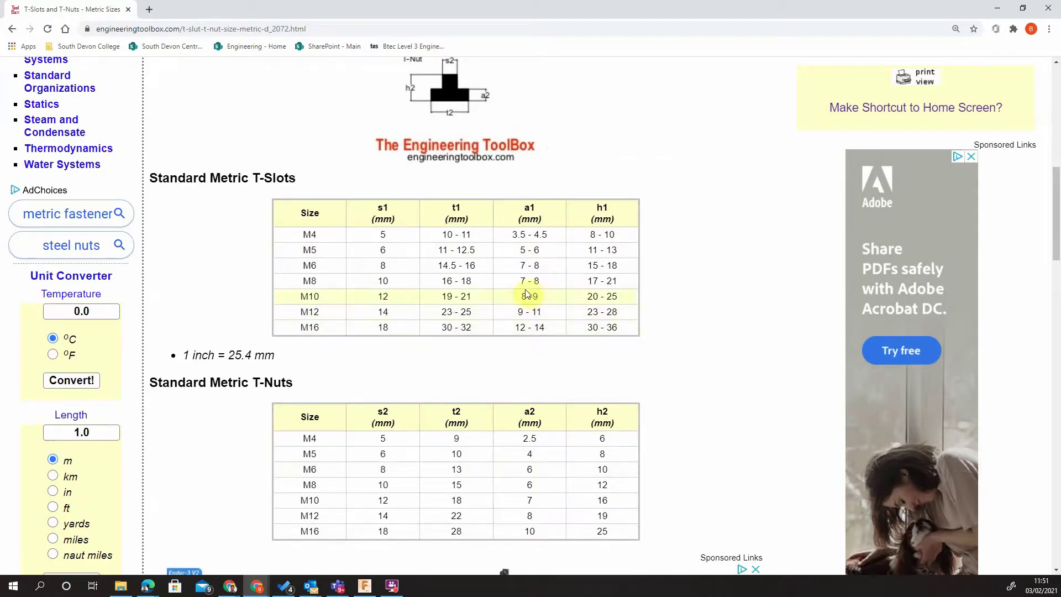
{"action": "scroll", "coordinate": [354, 437], "scroll_direction": "down", "scroll_amount": 1}
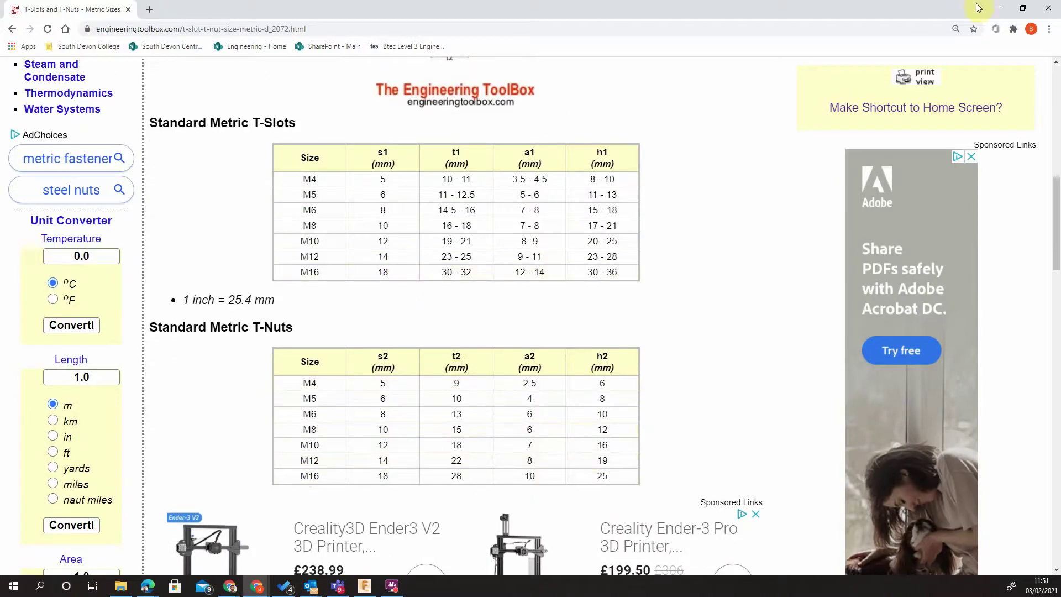
Switch back to Fusion 360 and start a new sketch on the horizontal XY plane, viewed from the top.
{"action": "left_click", "coordinate": [994, 9]}
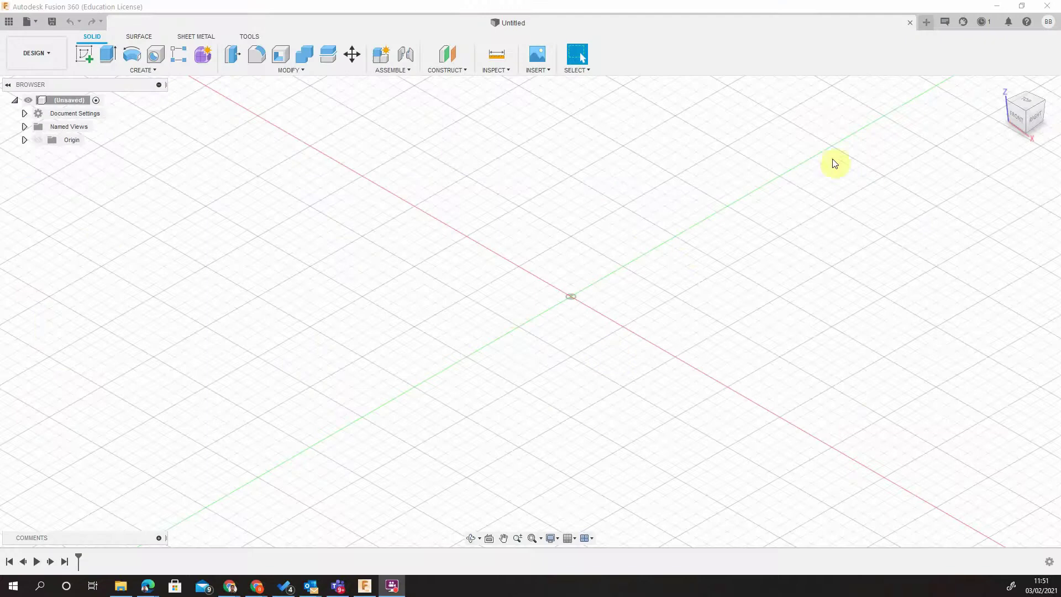
{"action": "left_click", "coordinate": [1030, 103]}
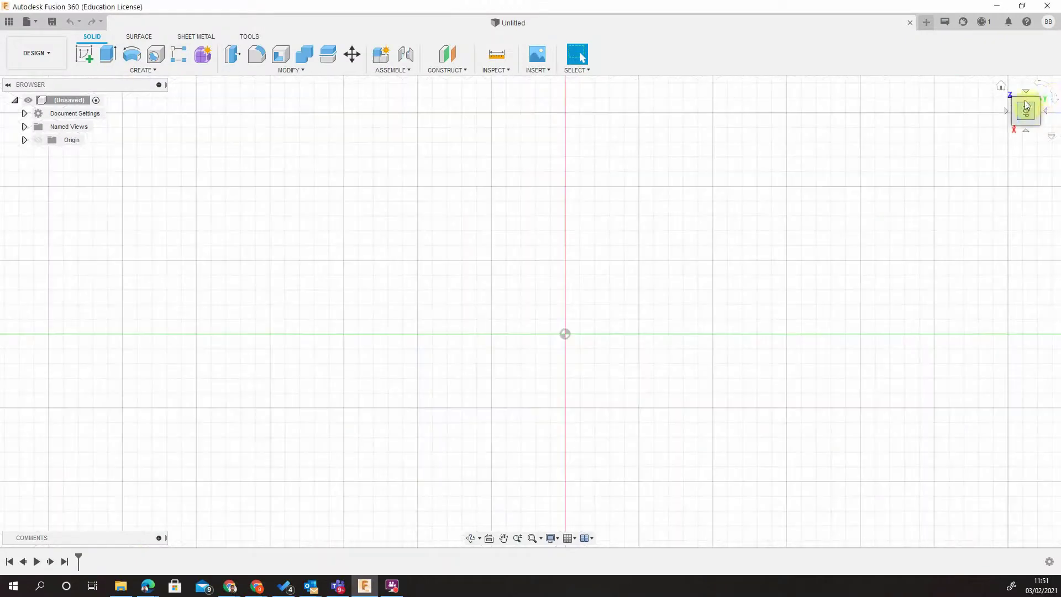
{"action": "left_click", "coordinate": [1055, 98]}
{"action": "left_click", "coordinate": [1044, 85]}
{"action": "left_click", "coordinate": [1046, 87]}
{"action": "scroll", "coordinate": [773, 221], "scroll_direction": "up", "scroll_amount": 2}
{"action": "left_click_drag", "start_coordinate": [672, 240], "coordinate": [526, 300]}
{"action": "key", "text": "Escape"}
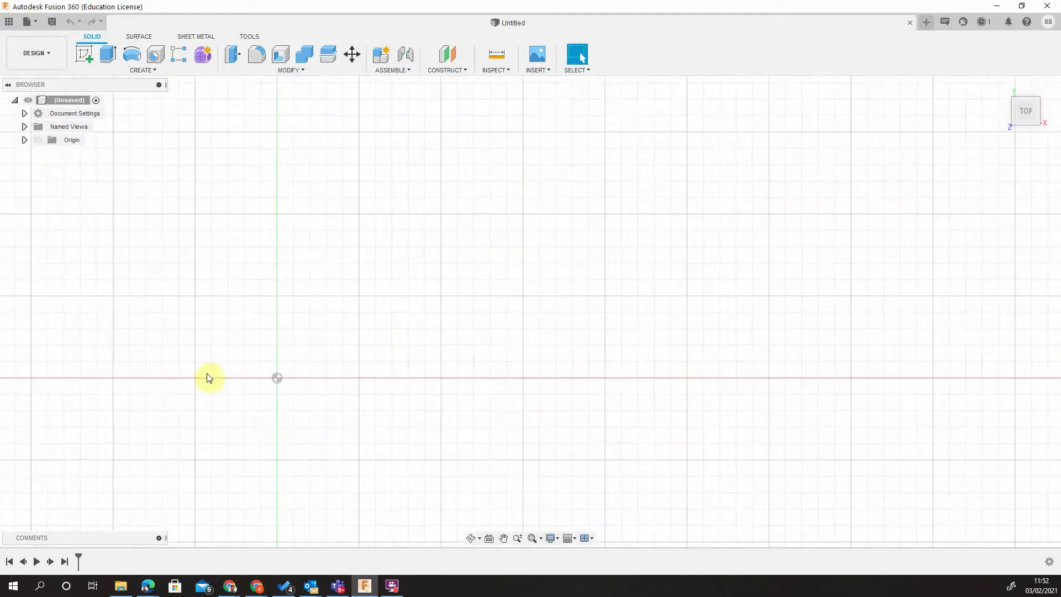
{"action": "left_click", "coordinate": [85, 55]}
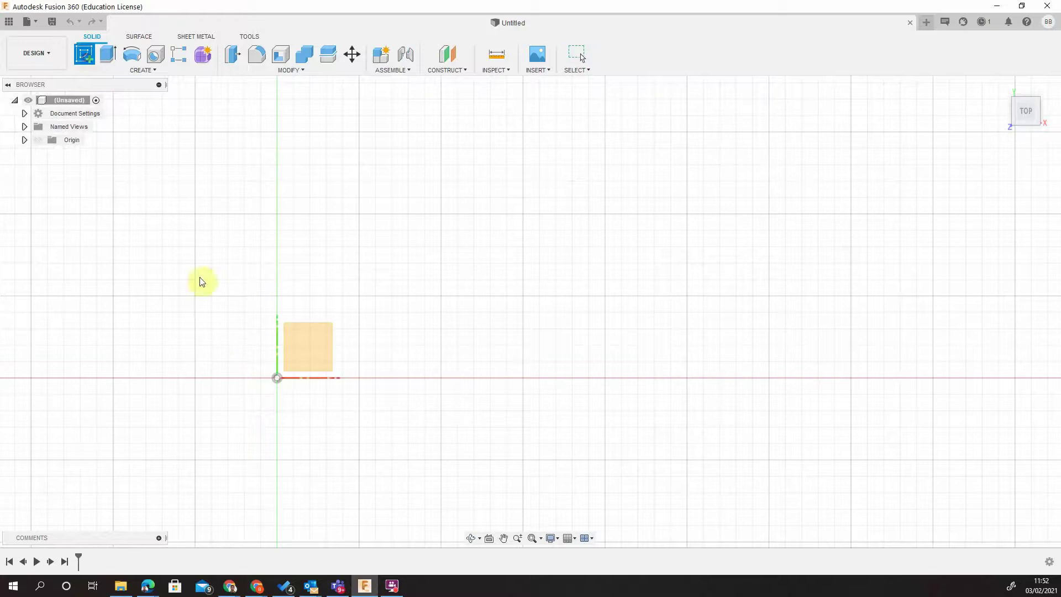
{"action": "left_click", "coordinate": [315, 345]}
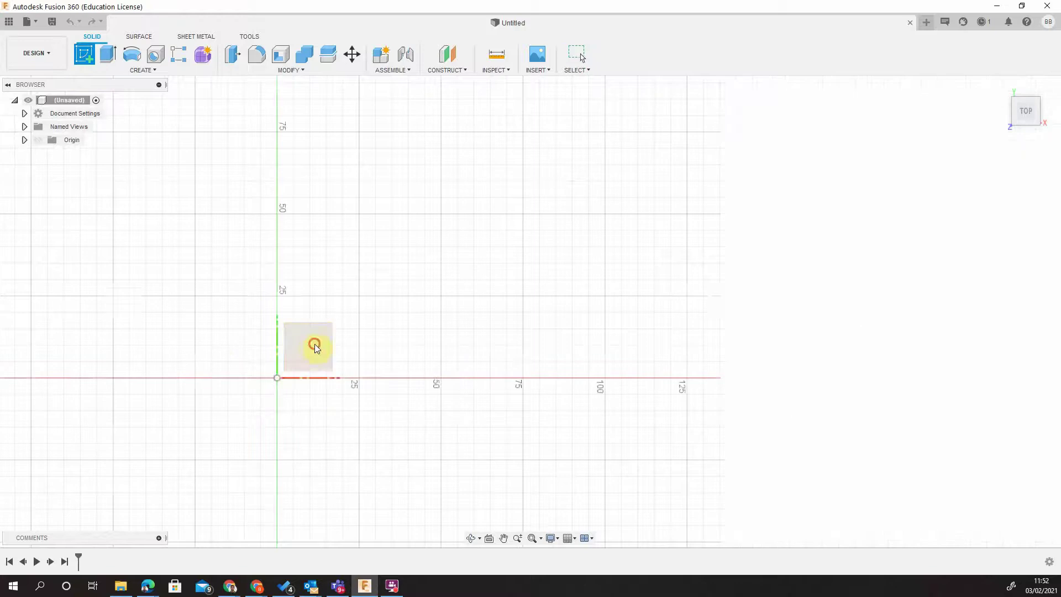
Draw a rectangle from the origin, 560 mm wide and 400 mm high, and place its height dimension clear of the edge.
{"action": "left_click", "coordinate": [108, 58]}
{"action": "left_click", "coordinate": [493, 345]}
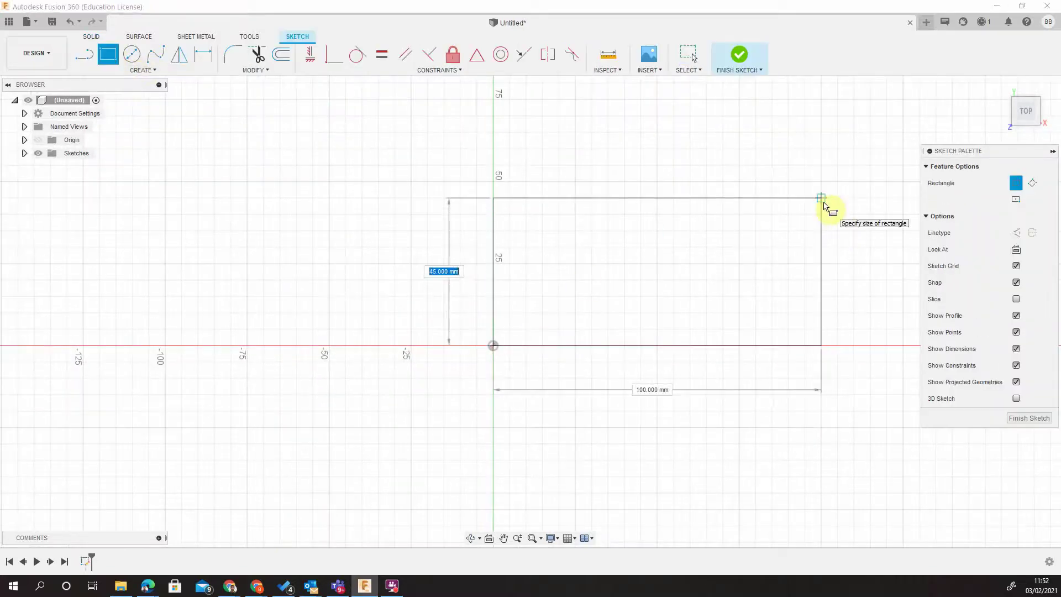
{"action": "key", "text": "Tab"}
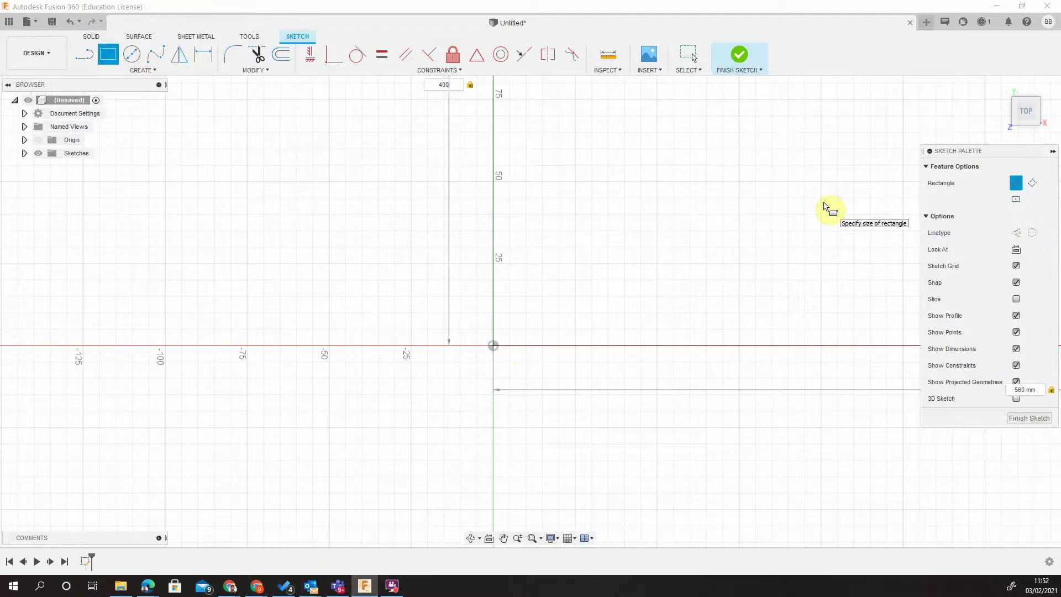
{"action": "key", "text": "Return"}
{"action": "scroll", "coordinate": [807, 246], "scroll_direction": "down", "scroll_amount": 1}
{"action": "middle_click_drag", "start_coordinate": [788, 259], "coordinate": [371, 474]}
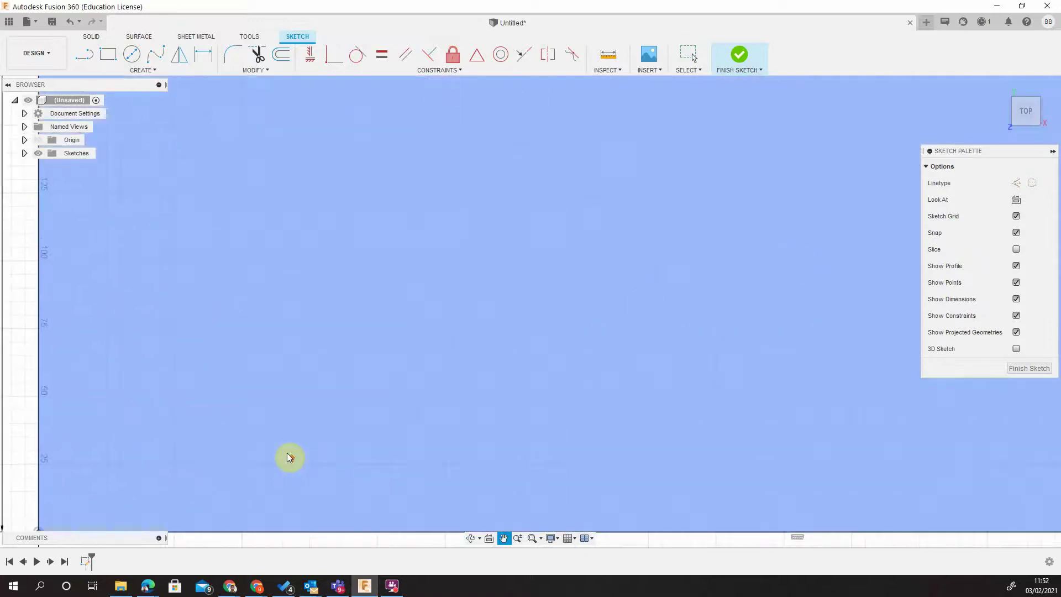
{"action": "key", "text": "Escape"}
{"action": "scroll", "coordinate": [571, 383], "scroll_direction": "down", "scroll_amount": 5}
{"action": "mouse_move", "coordinate": [671, 334]}
{"action": "middle_mouse_down"}
{"action": "mouse_move", "coordinate": [532, 338]}
{"action": "mouse_move", "coordinate": [462, 321]}
{"action": "middle_mouse_up"}
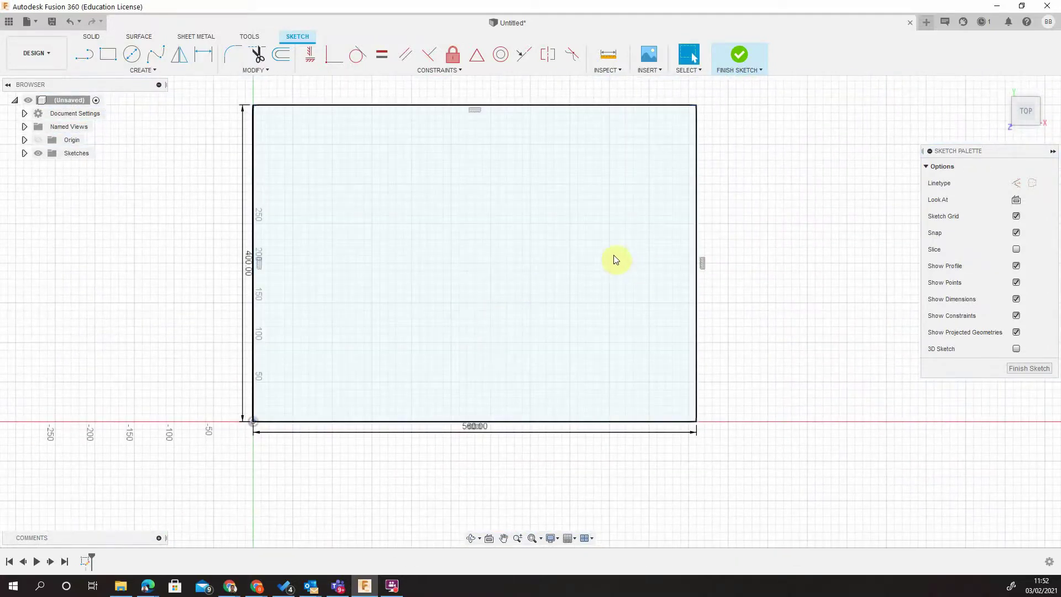
{"action": "middle_click_drag", "start_coordinate": [615, 260], "coordinate": [612, 267]}
{"action": "left_click_drag", "start_coordinate": [241, 270], "coordinate": [213, 276]}
Extrude the rectangle 30 mm as a new body.
{"action": "left_click", "coordinate": [92, 36]}
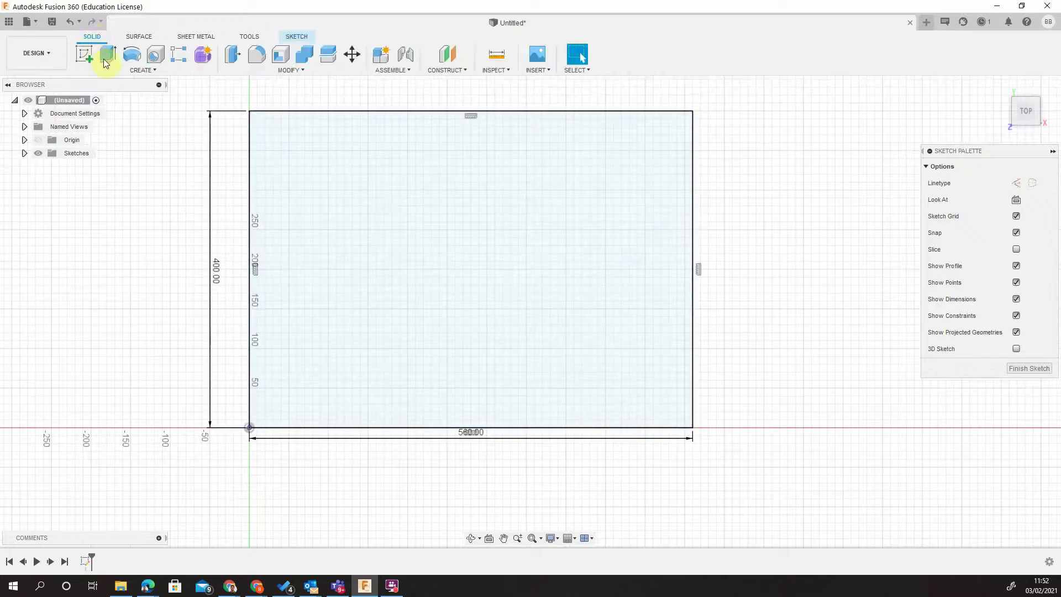
{"action": "left_click", "coordinate": [108, 55]}
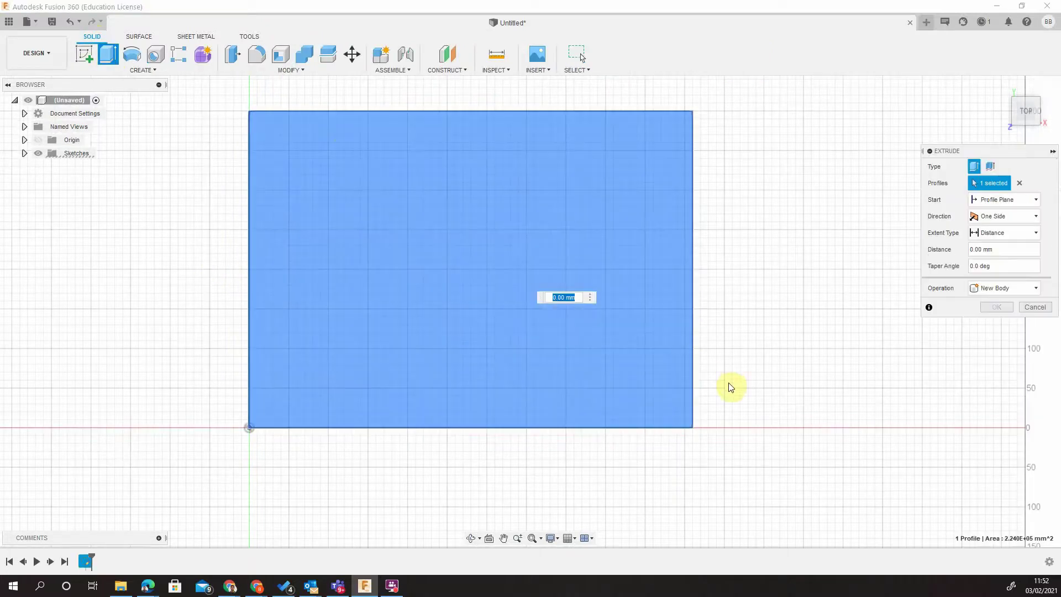
{"action": "type", "text": "30mm"}
{"action": "key", "text": "Return"}
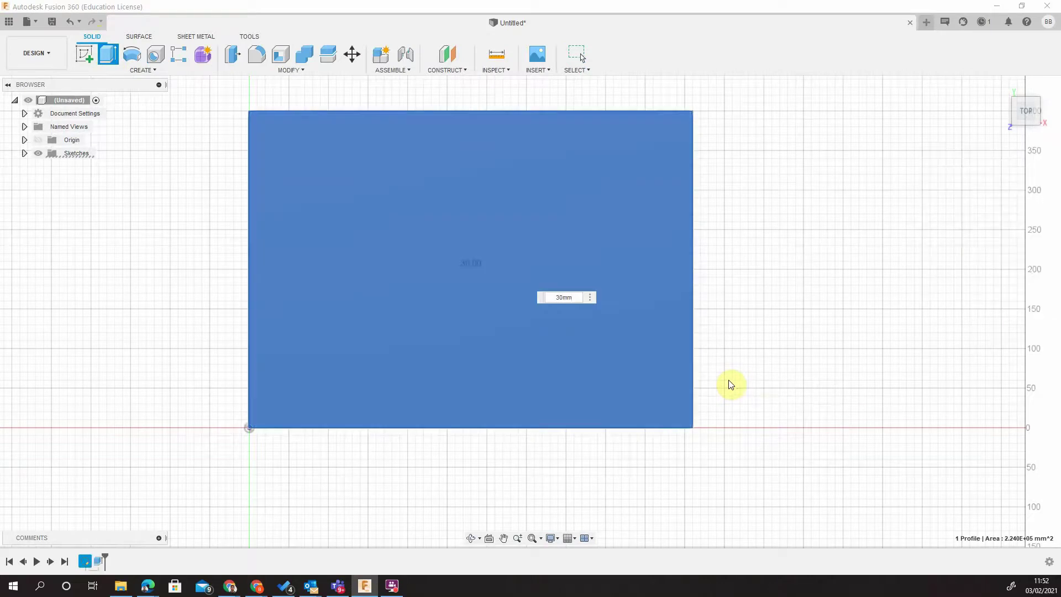
Start a new sketch on the plate's right end face.
{"action": "left_click", "coordinate": [1003, 86]}
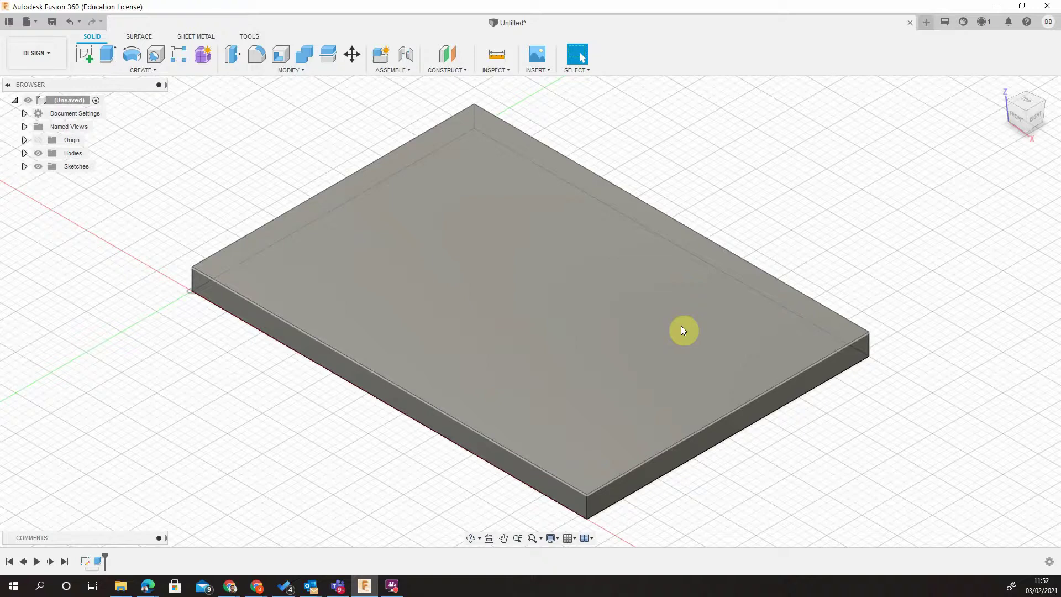
{"action": "left_click", "coordinate": [1037, 121]}
{"action": "scroll", "coordinate": [553, 301], "scroll_direction": "up", "scroll_amount": 5}
{"action": "scroll", "coordinate": [464, 304], "scroll_direction": "up", "scroll_amount": 4}
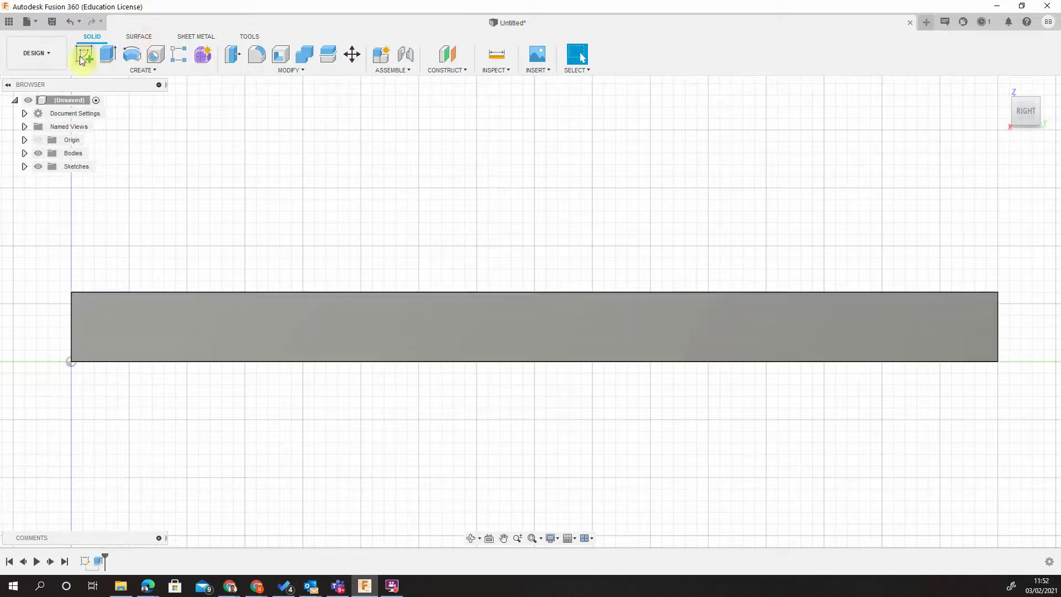
{"action": "left_click", "coordinate": [538, 313]}
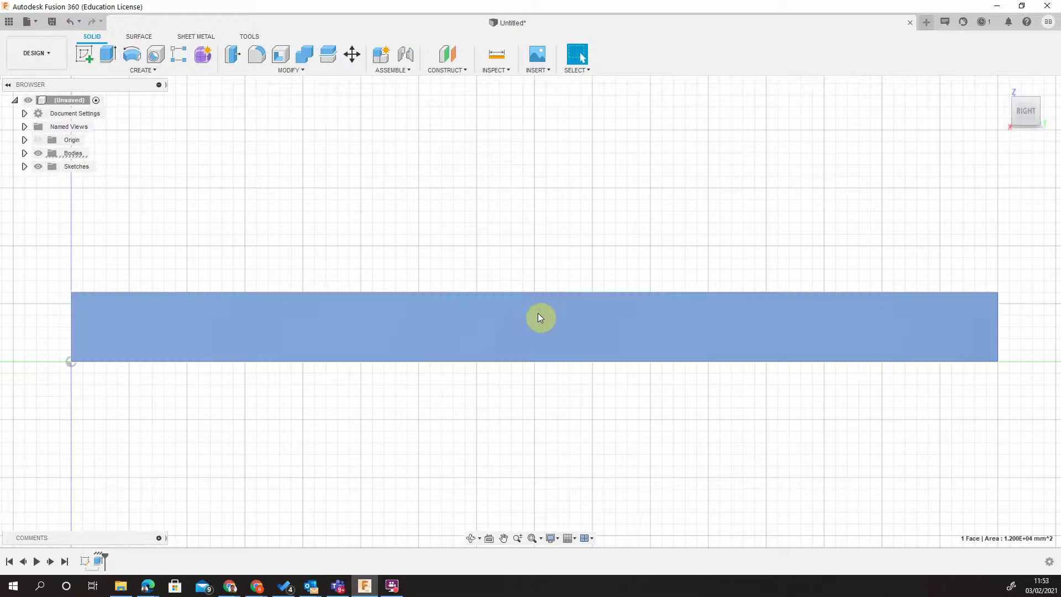
{"action": "right_click", "coordinate": [540, 317]}
{"action": "left_click", "coordinate": [543, 371]}
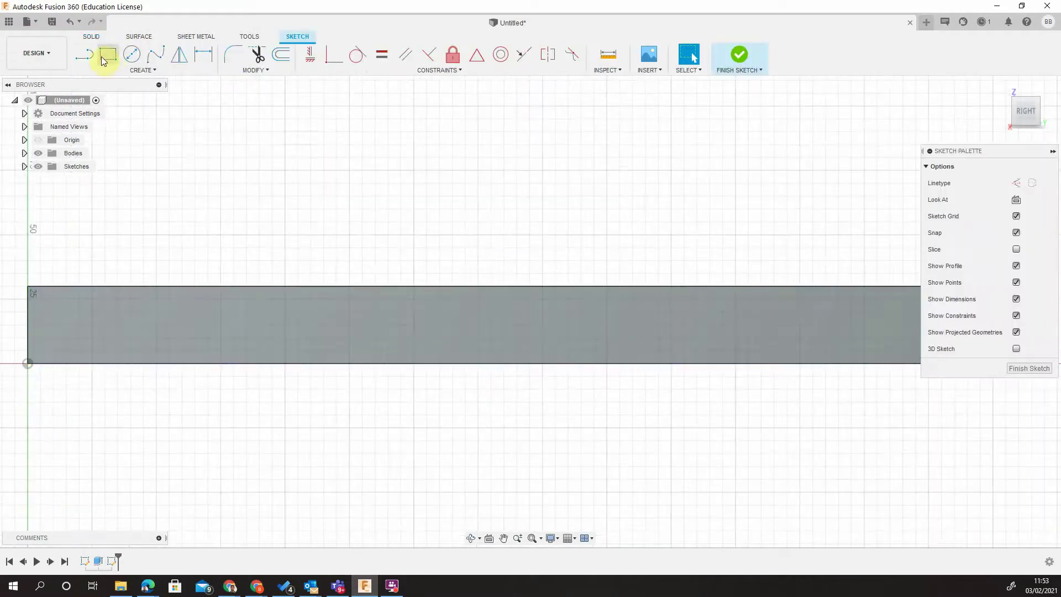
Draw vertical and horizontal construction centre lines across the end face, joining the midpoints of opposite edges.
{"action": "left_click", "coordinate": [83, 57]}
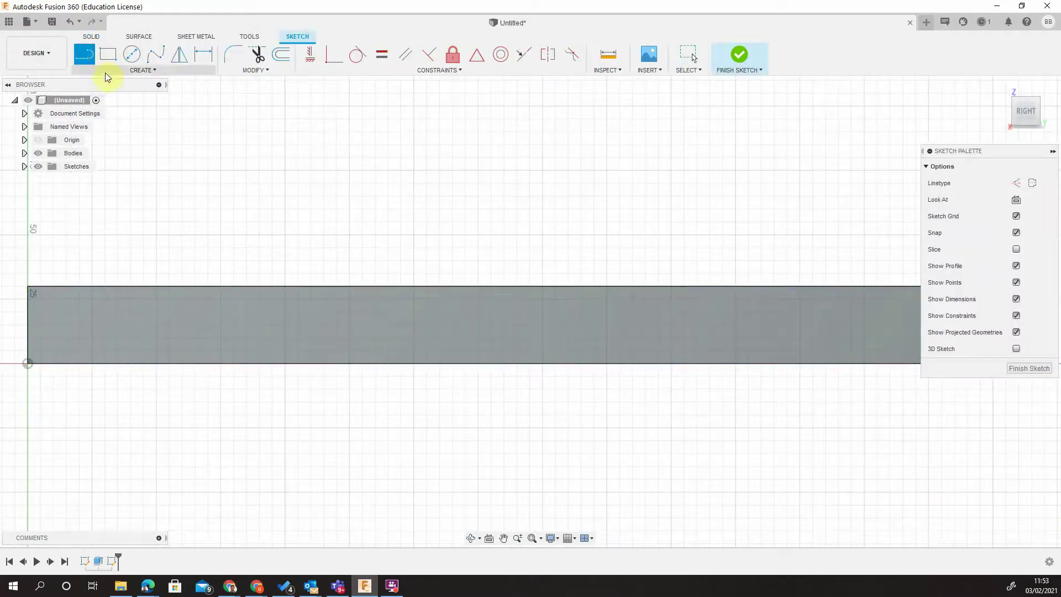
{"action": "left_click", "coordinate": [1028, 184]}
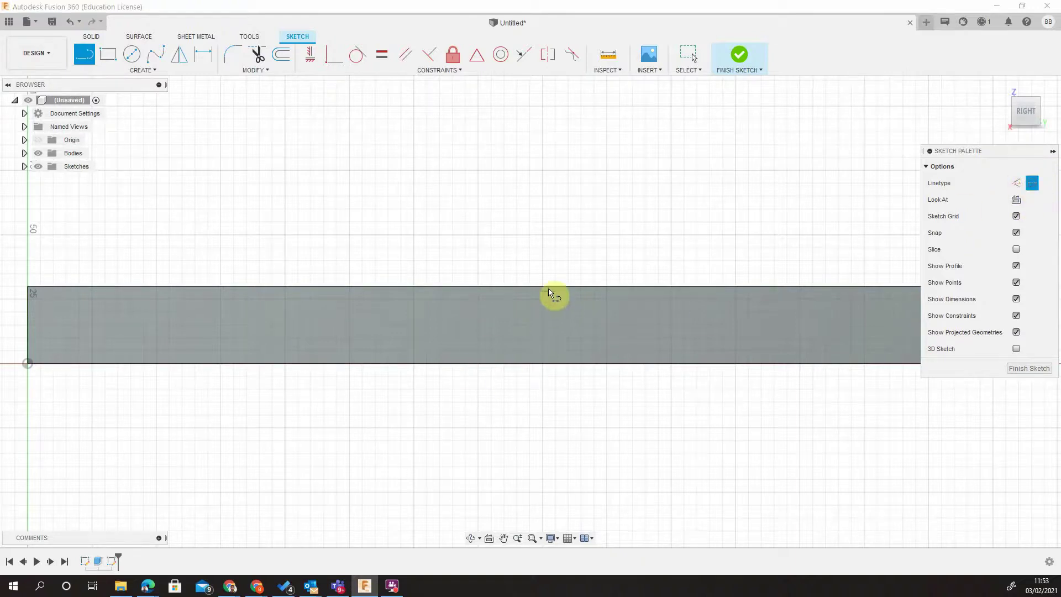
{"action": "scroll", "coordinate": [602, 295], "scroll_direction": "down", "scroll_amount": 3}
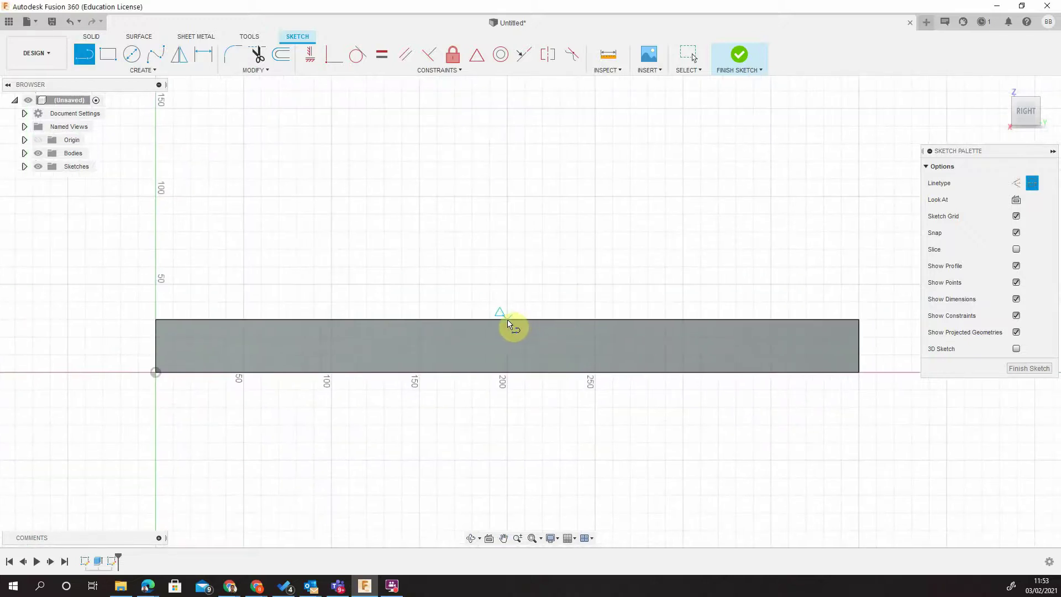
{"action": "left_click", "coordinate": [508, 322]}
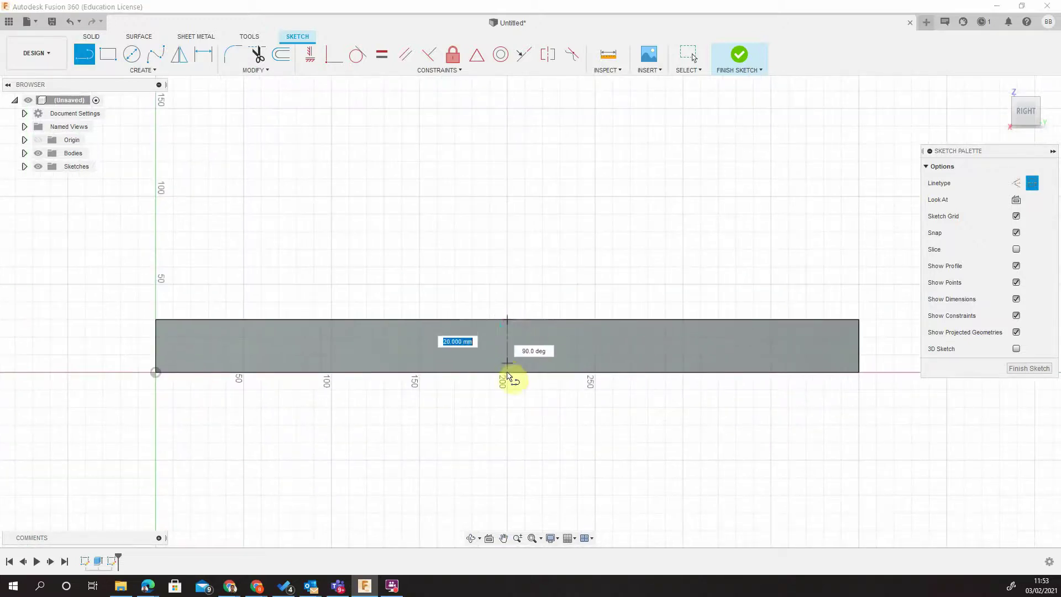
{"action": "double_click", "coordinate": [508, 372]}
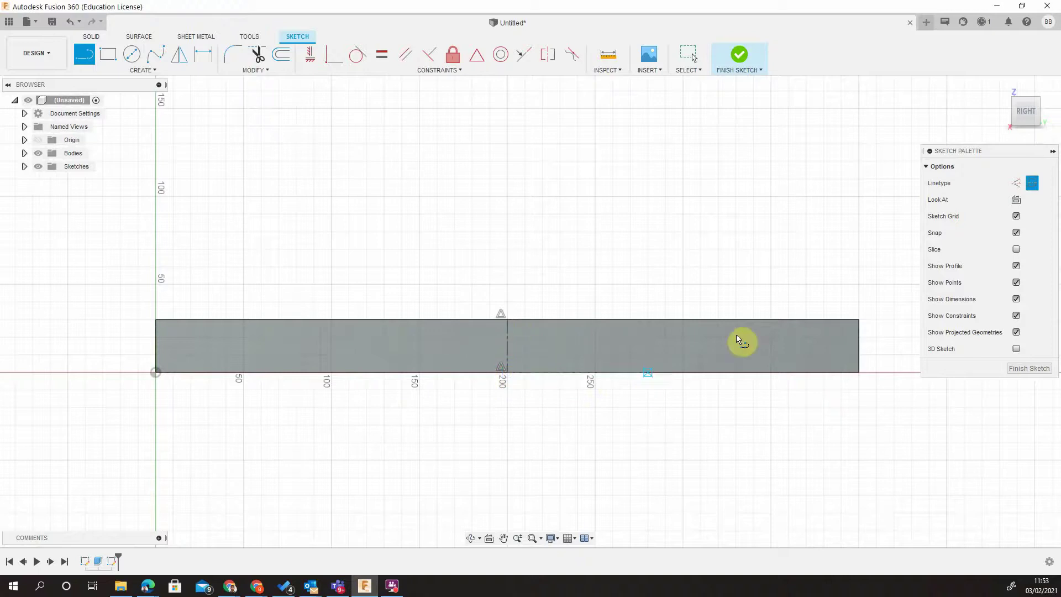
{"action": "left_click", "coordinate": [157, 346]}
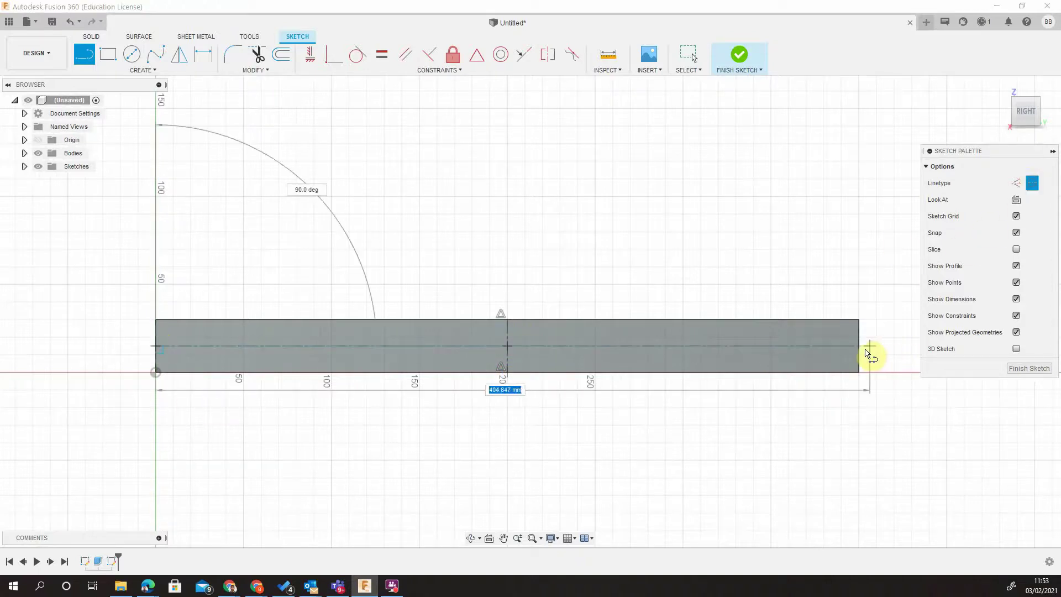
{"action": "double_click", "coordinate": [861, 347]}
{"action": "scroll", "coordinate": [399, 345], "scroll_direction": "down", "scroll_amount": 2}
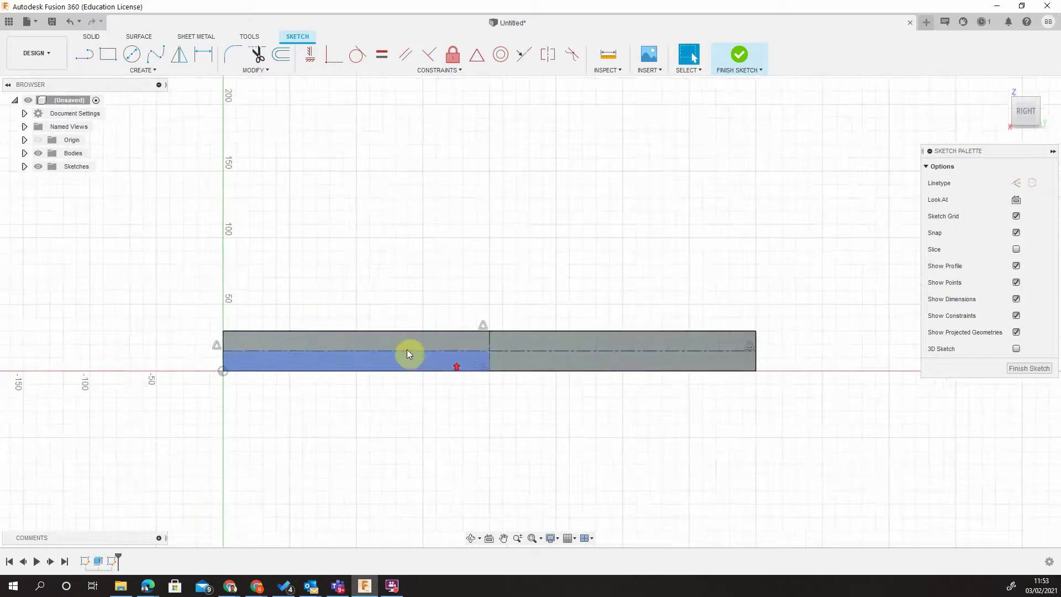
{"action": "scroll", "coordinate": [399, 344], "scroll_direction": "up", "scroll_amount": 3}
{"action": "scroll", "coordinate": [494, 358], "scroll_direction": "up", "scroll_amount": 2}
{"action": "scroll", "coordinate": [609, 370], "scroll_direction": "down", "scroll_amount": 2}
{"action": "scroll", "coordinate": [633, 377], "scroll_direction": "down", "scroll_amount": 3}
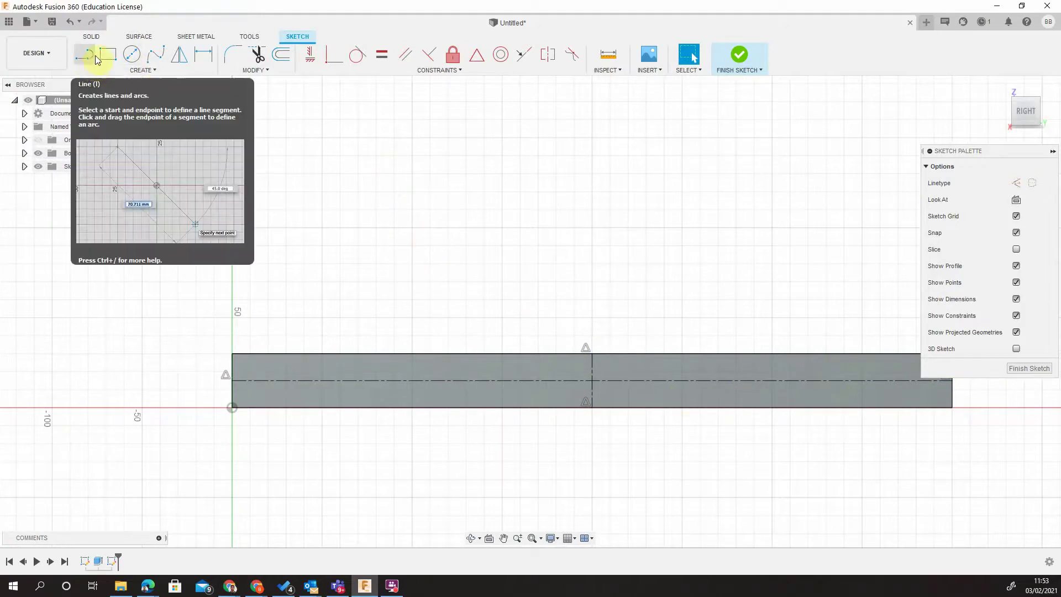
Draw a 50 mm horizontal construction line along the end face's top edge, leftwards from the top of the vertical centre line.
{"action": "left_click", "coordinate": [1016, 183]}
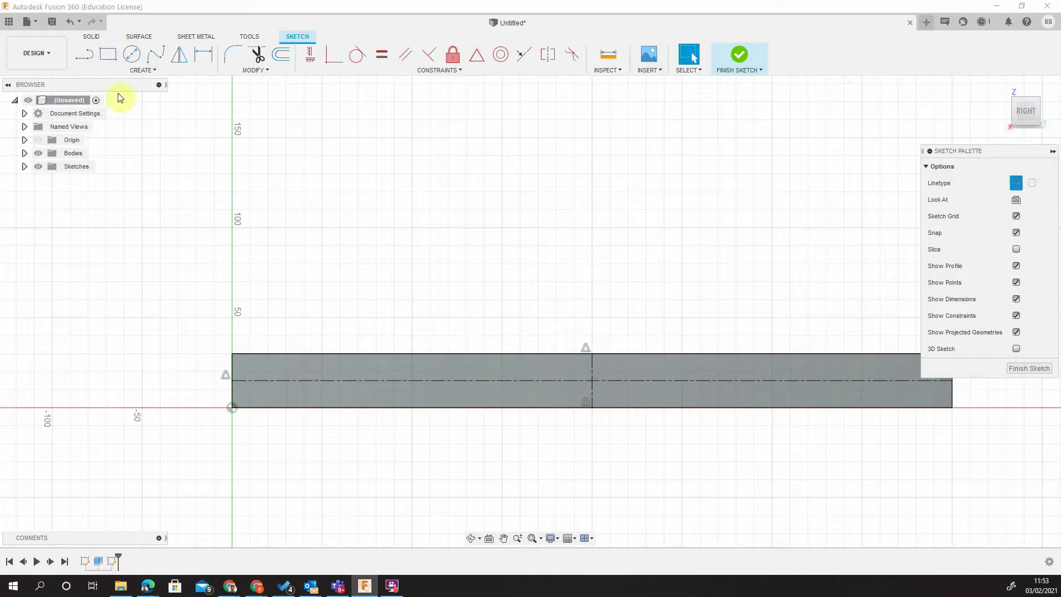
{"action": "left_click", "coordinate": [85, 53]}
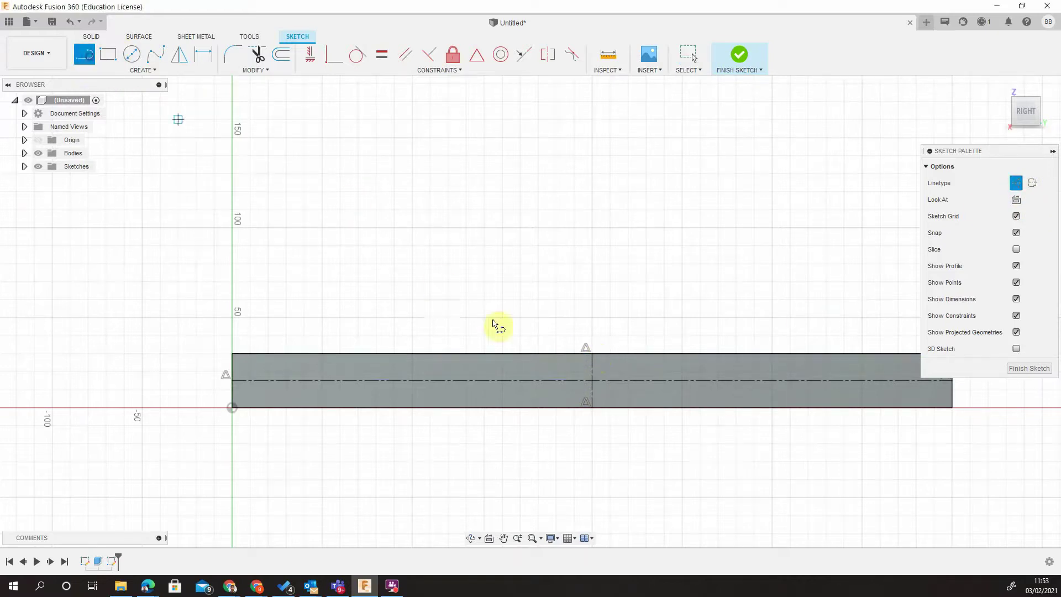
{"action": "left_click", "coordinate": [594, 355]}
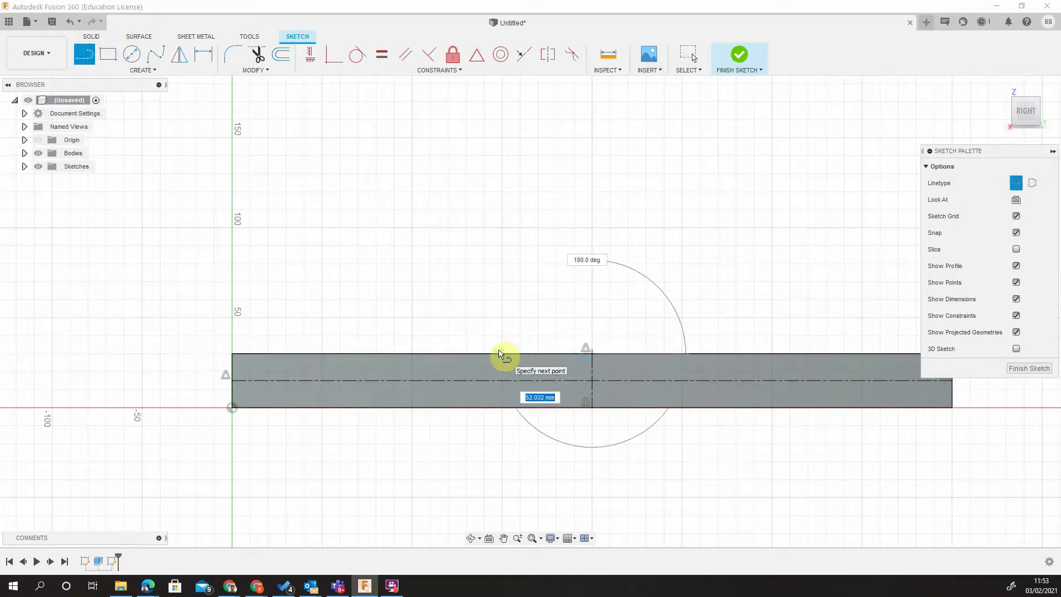
{"action": "type", "text": "50"}
{"action": "key", "text": "Return"}
{"action": "key", "text": "Escape"}
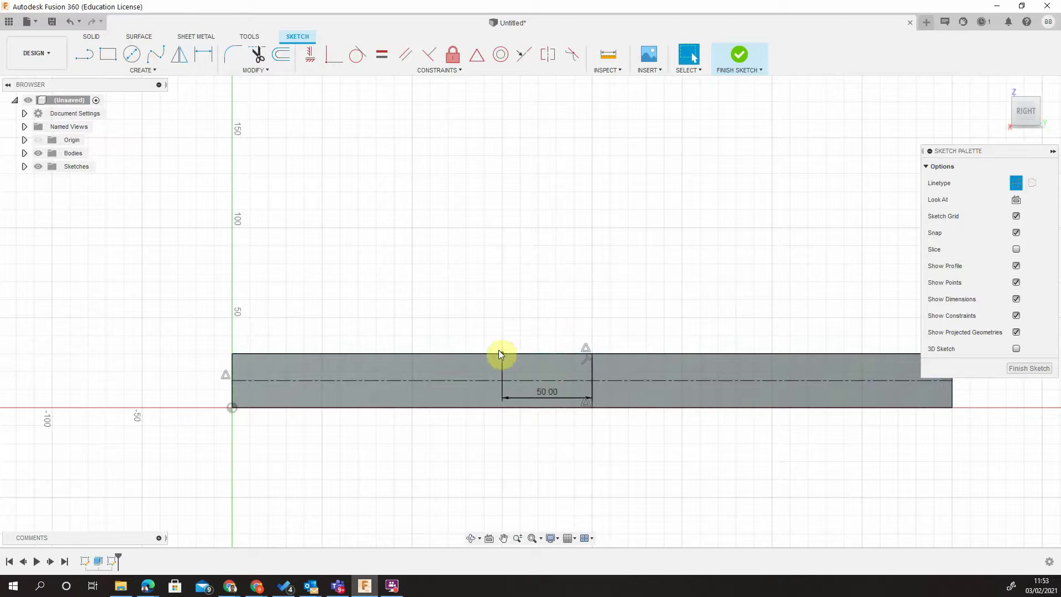
{"action": "scroll", "coordinate": [500, 351], "scroll_direction": "up", "scroll_amount": 1}
{"action": "scroll", "coordinate": [516, 359], "scroll_direction": "up", "scroll_amount": 4}
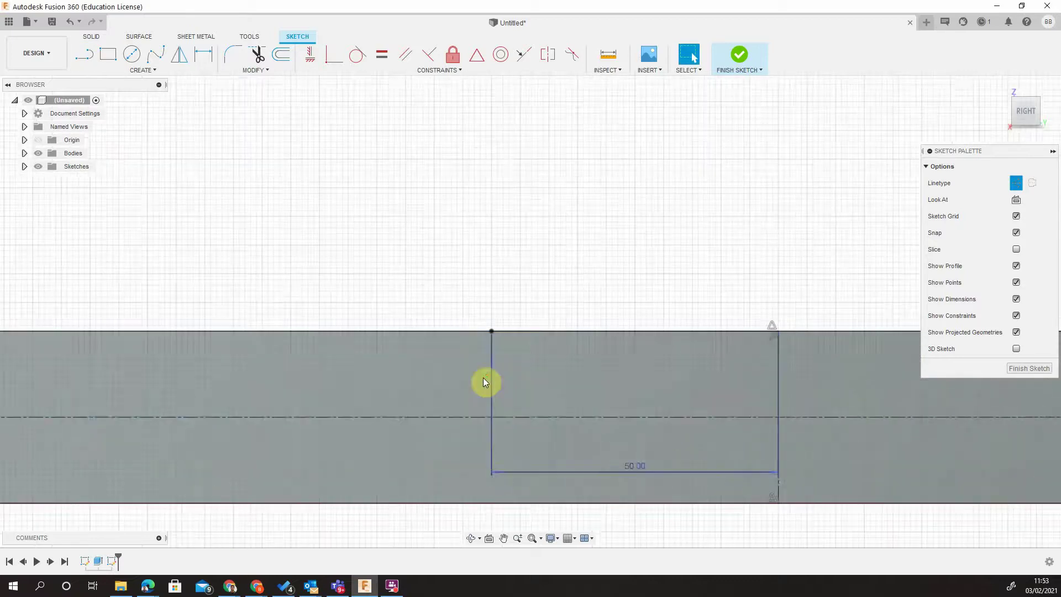
{"action": "scroll", "coordinate": [503, 346], "scroll_direction": "up", "scroll_amount": 1}
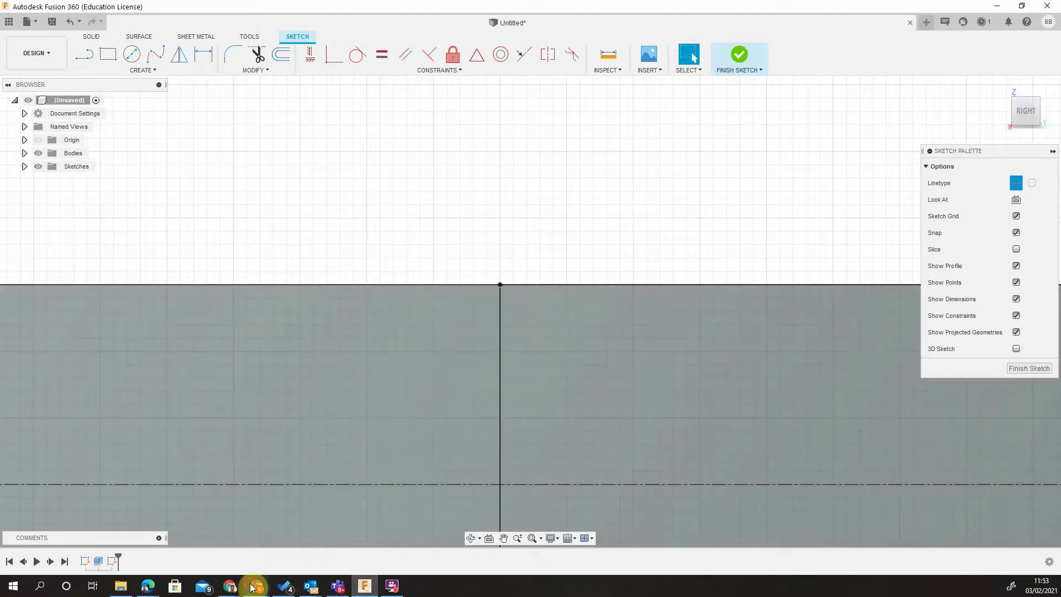
Switch to the browser's metric T-slot and T-nut page, look up the M12 dimensions, and return to Fusion 360.
{"action": "mouse_move", "coordinate": [256, 584]}
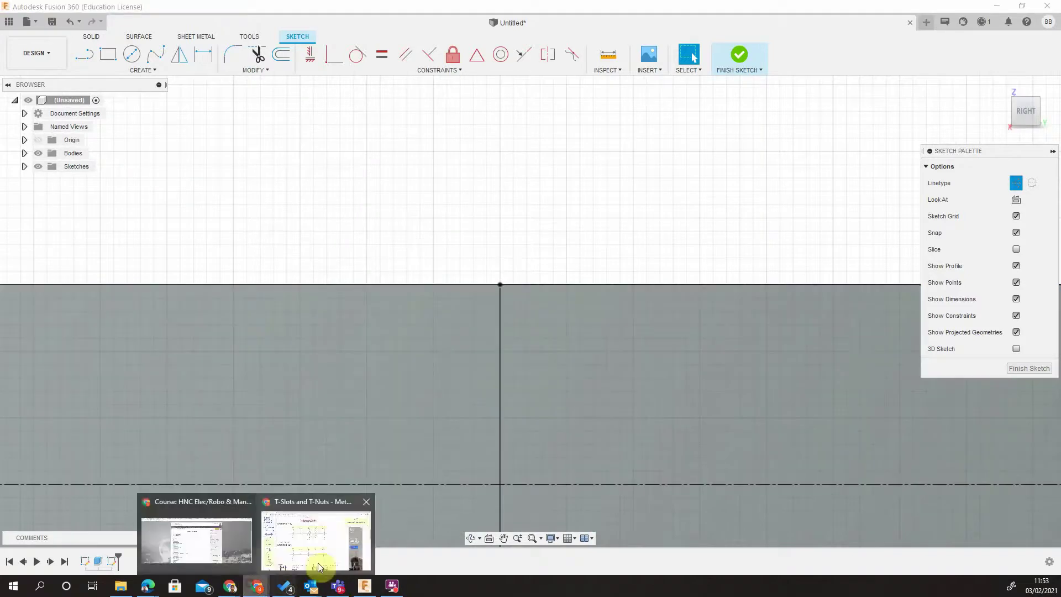
{"action": "left_click", "coordinate": [330, 551]}
{"action": "scroll", "coordinate": [381, 265], "scroll_direction": "up", "scroll_amount": 2}
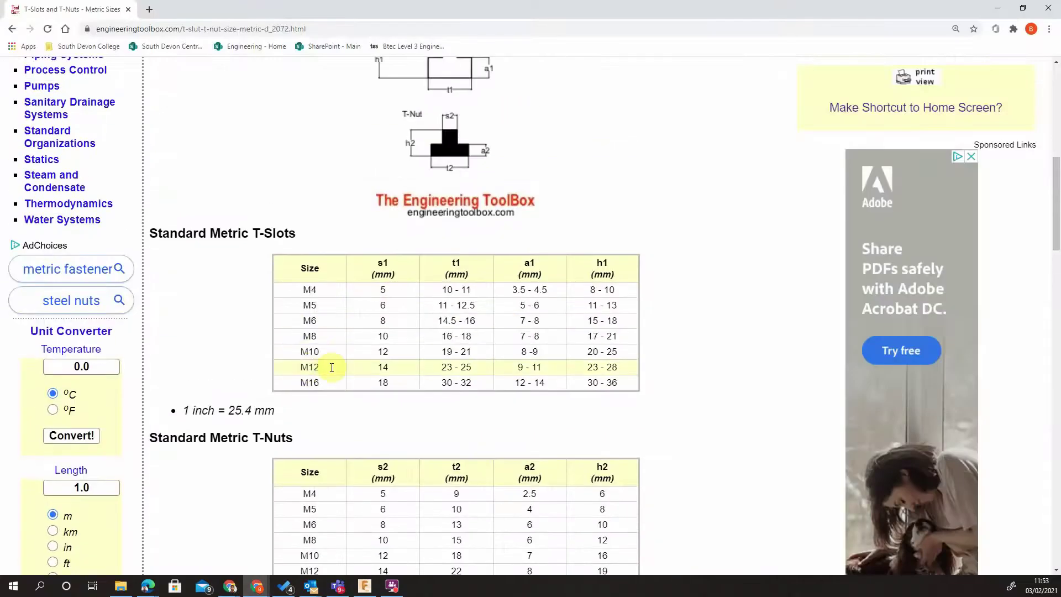
{"action": "scroll", "coordinate": [437, 354], "scroll_direction": "up", "scroll_amount": 2}
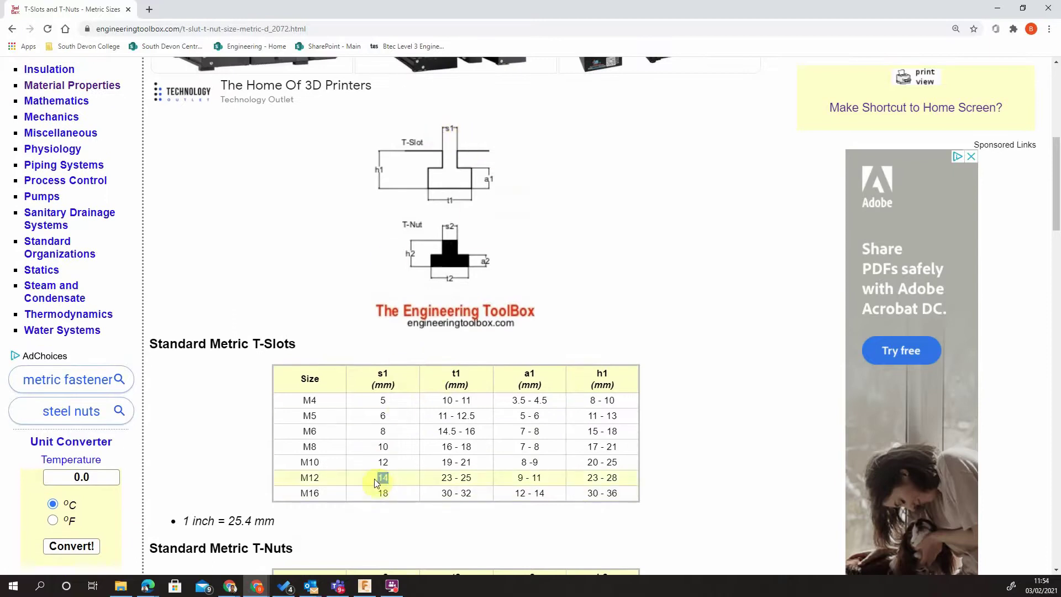
{"action": "scroll", "coordinate": [422, 525], "scroll_direction": "down", "scroll_amount": 4}
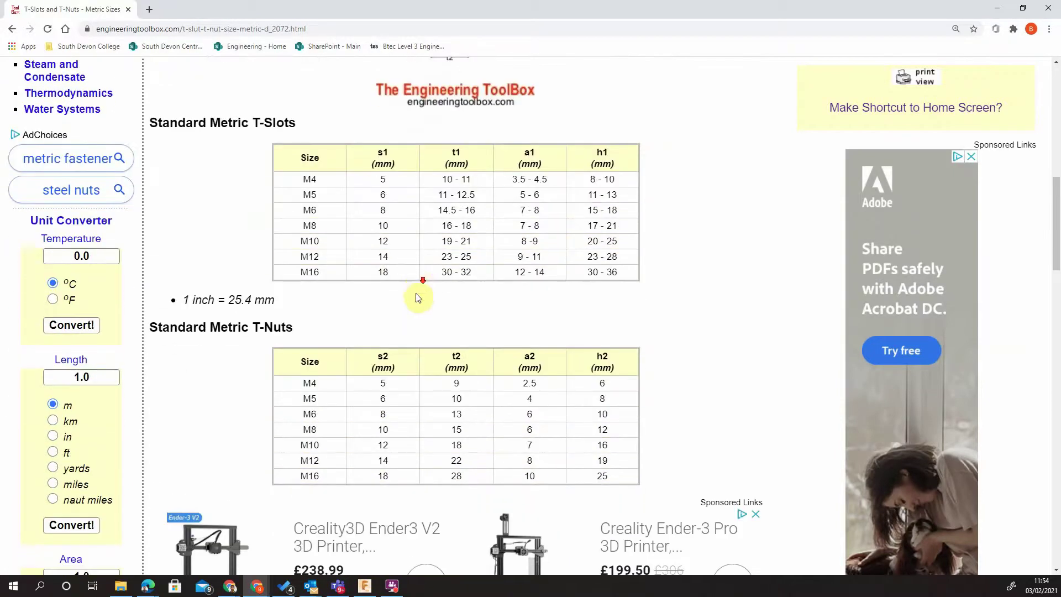
{"action": "scroll", "coordinate": [414, 239], "scroll_direction": "up", "scroll_amount": 1}
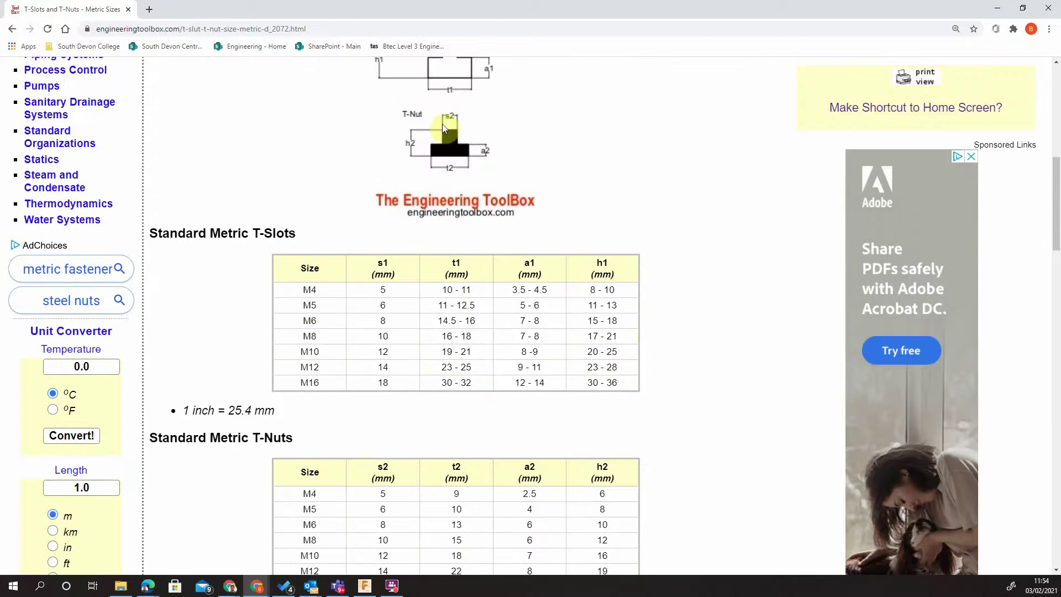
{"action": "left_click", "coordinate": [379, 514]}
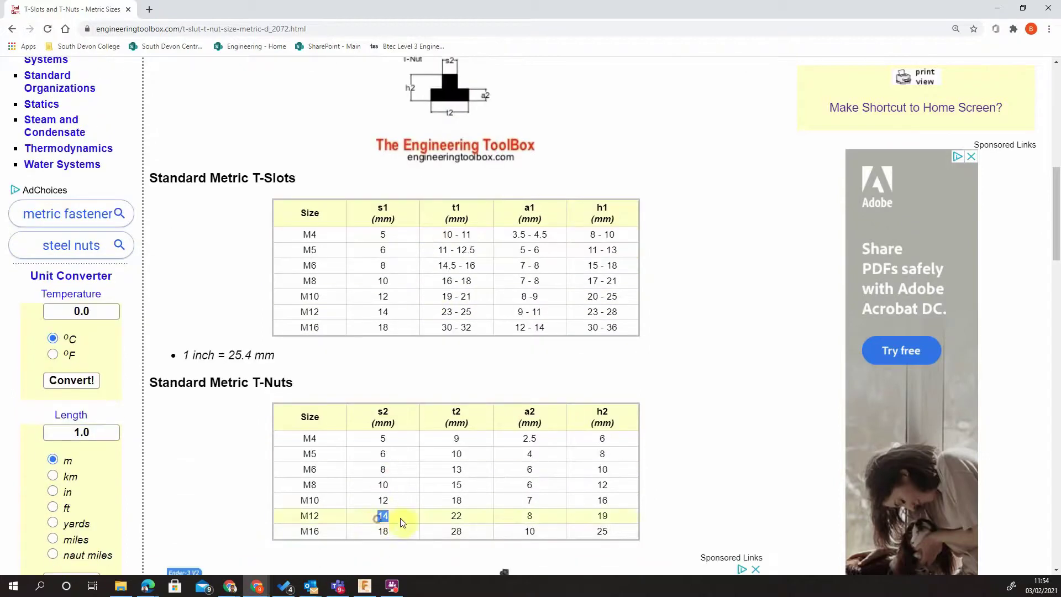
{"action": "left_click", "coordinate": [401, 309]}
{"action": "left_click_drag", "start_coordinate": [385, 312], "coordinate": [389, 312]}
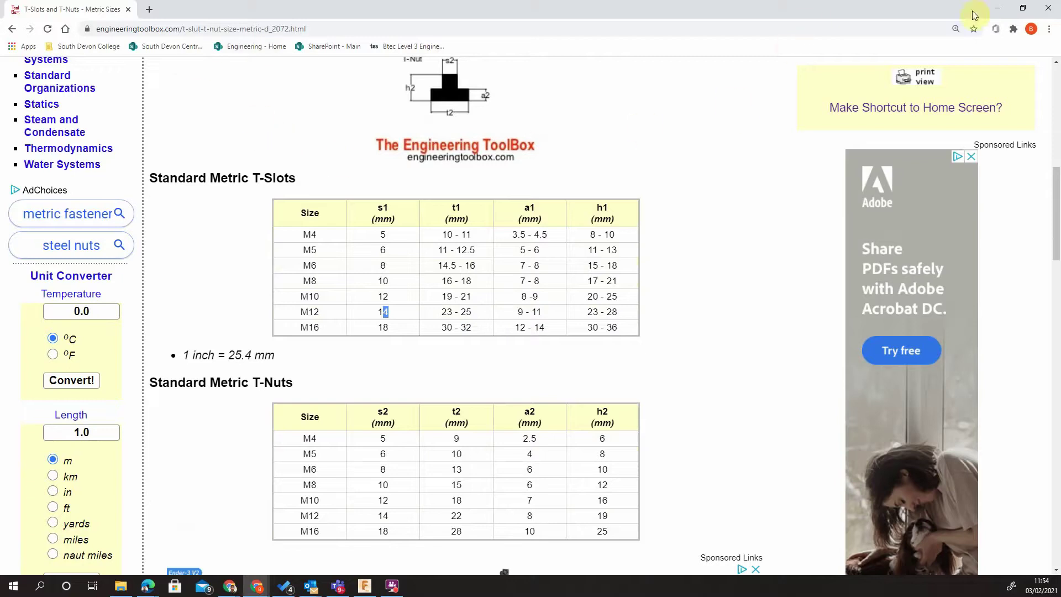
{"action": "left_click", "coordinate": [998, 9]}
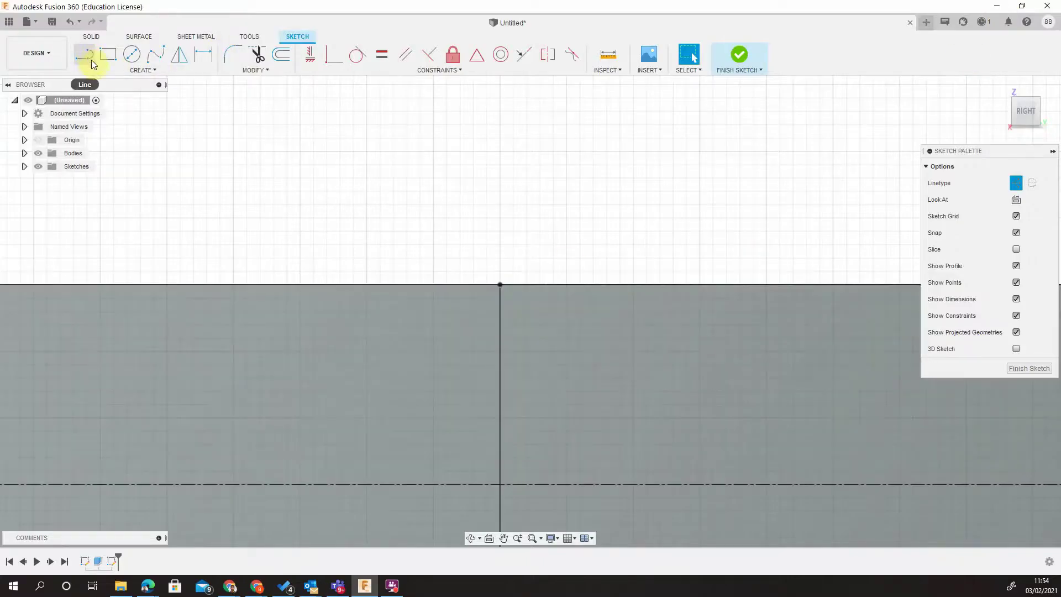
Draw a vertical construction line about 28 mm long downwards from the left end of the 50 mm line.
{"action": "left_click", "coordinate": [87, 55]}
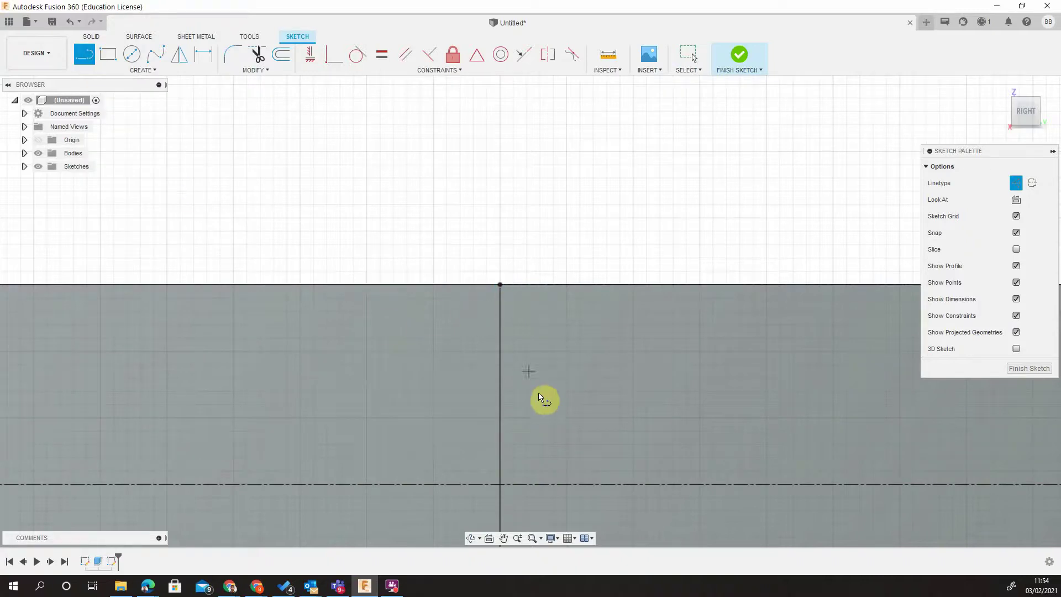
{"action": "middle_click_drag", "start_coordinate": [545, 396], "coordinate": [555, 327]}
{"action": "scroll", "coordinate": [558, 336], "scroll_direction": "down", "scroll_amount": 2}
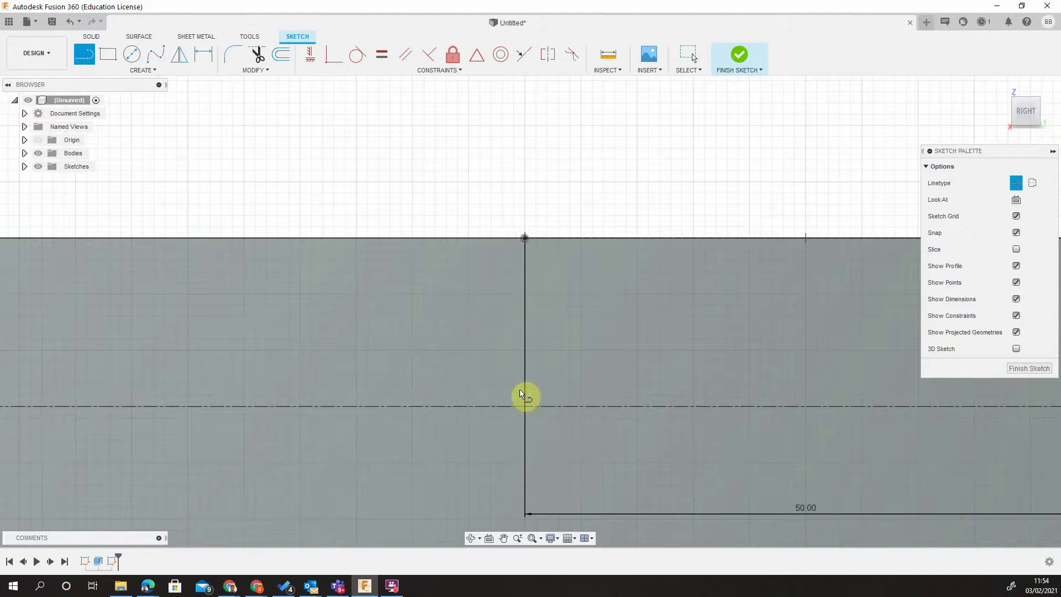
{"action": "left_click", "coordinate": [525, 406]}
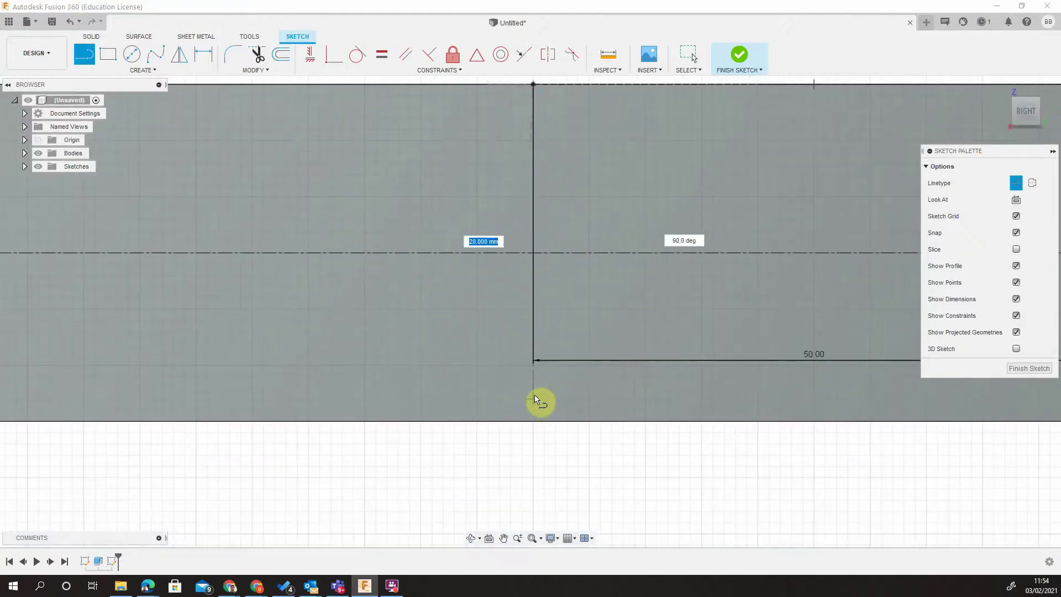
{"action": "left_click", "coordinate": [534, 397]}
{"action": "key", "text": "Escape"}
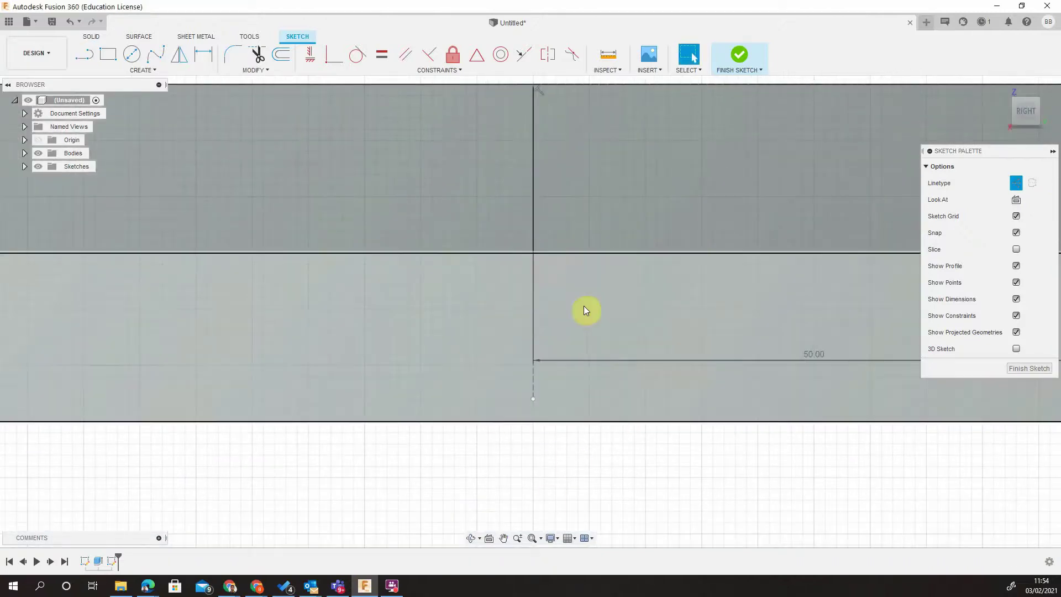
Switch back to normal lines and draw a 15/2 mm line leftwards along the top edge from the slot's construction centre line.
{"action": "mouse_move", "coordinate": [574, 261]}
{"action": "middle_mouse_down"}
{"action": "mouse_move", "coordinate": [573, 251]}
{"action": "mouse_move", "coordinate": [539, 384]}
{"action": "middle_mouse_up"}
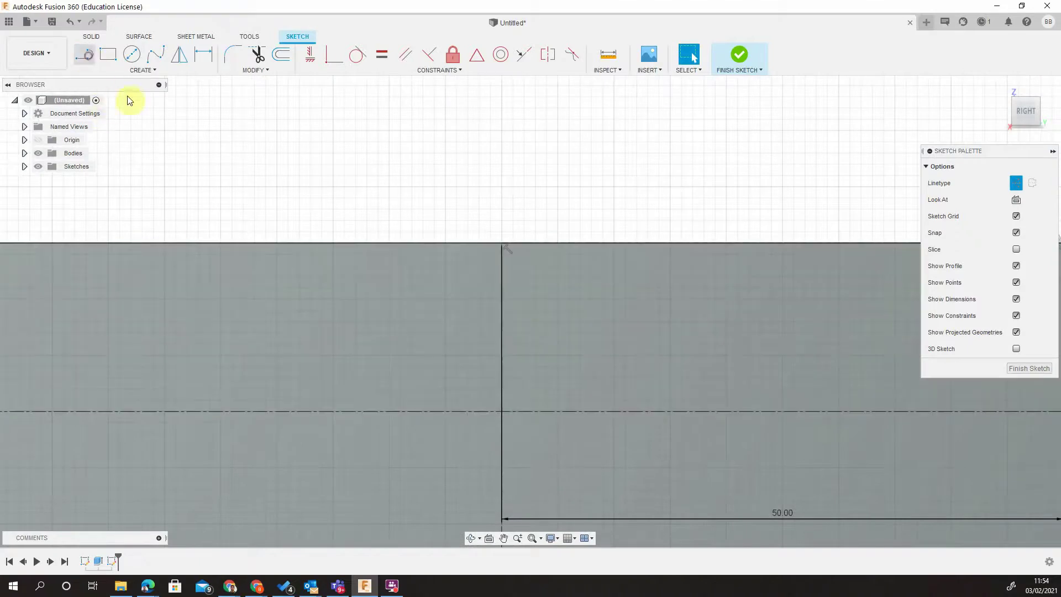
{"action": "left_click", "coordinate": [84, 53]}
{"action": "left_click", "coordinate": [1017, 184]}
{"action": "left_click", "coordinate": [504, 247]}
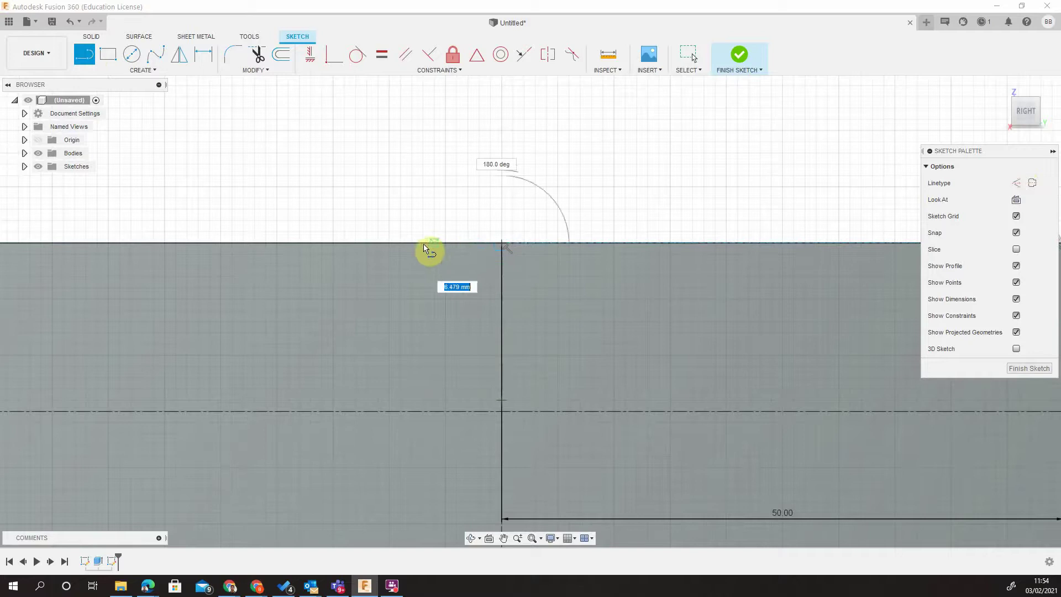
{"action": "key", "text": "Tab"}
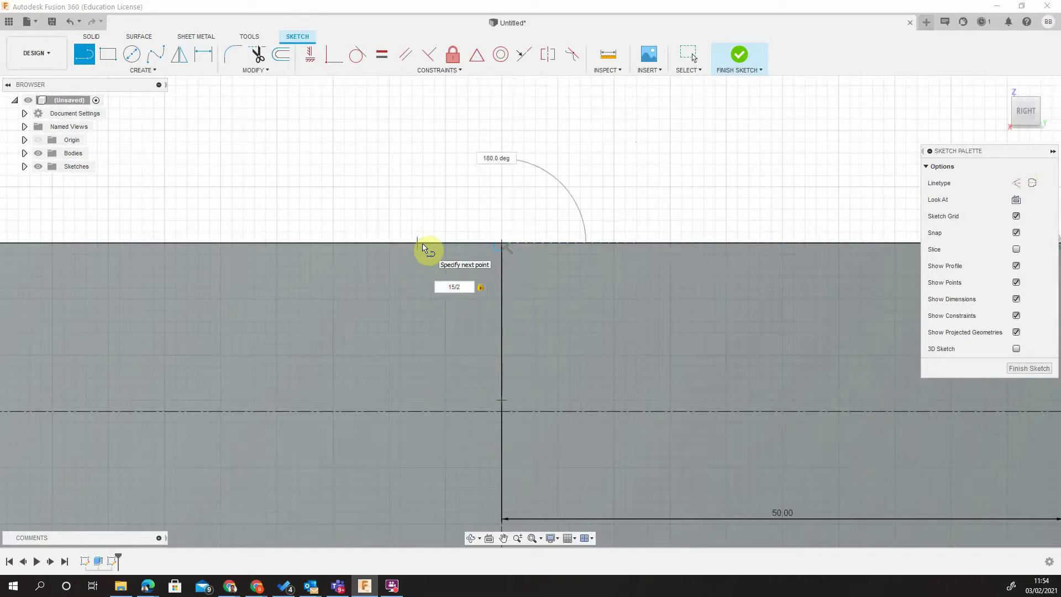
{"action": "key", "text": "Return"}
{"action": "key", "text": "Escape"}
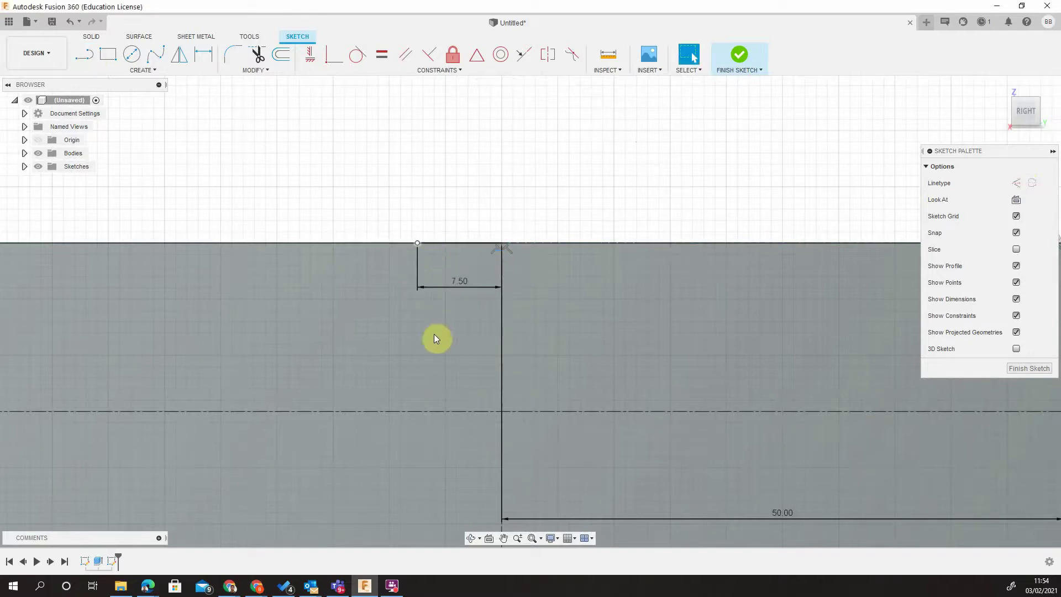
Draw an 11 mm vertical line downwards from the left end of the 7.5 mm line as the slot neck's side.
{"action": "left_click", "coordinate": [82, 64]}
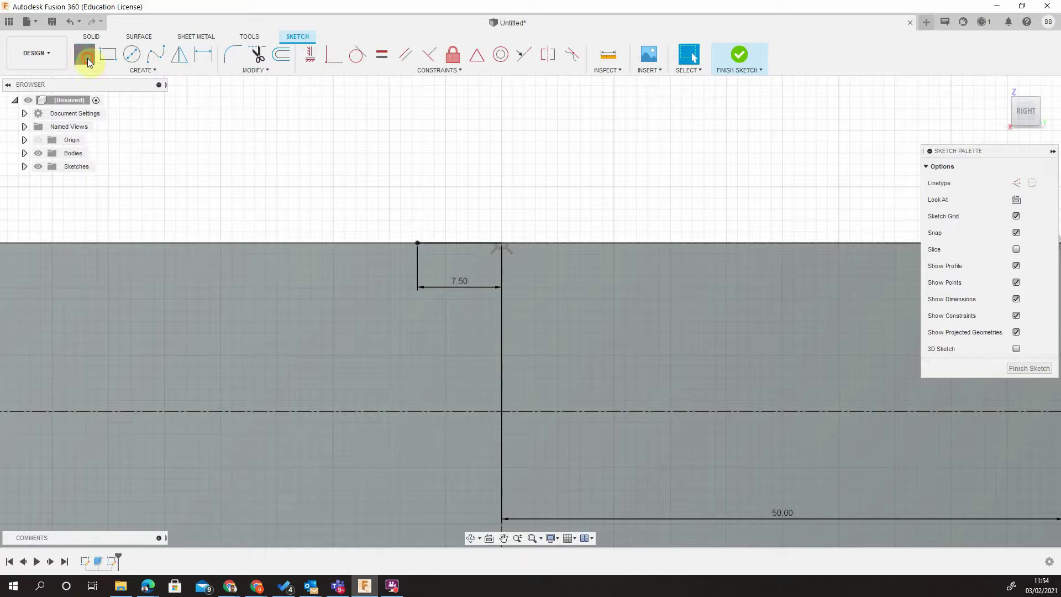
{"action": "left_click", "coordinate": [416, 245]}
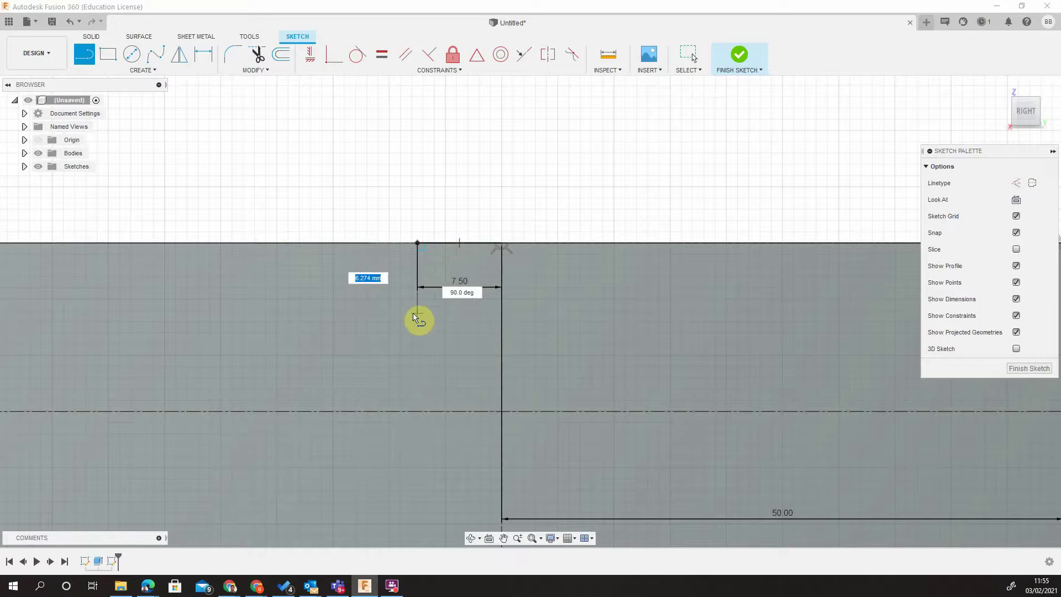
{"action": "key", "text": "Return"}
{"action": "key", "text": "Escape"}
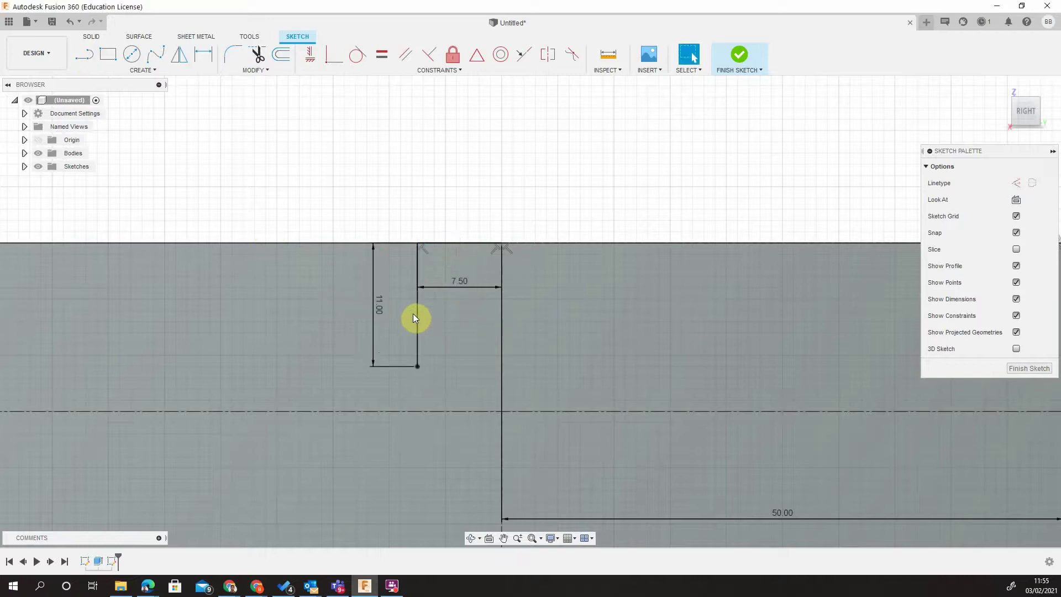
Draw a horizontal line of 22-7.5 mm leftwards from the bottom of the 11 mm neck line.
{"action": "left_click", "coordinate": [84, 54]}
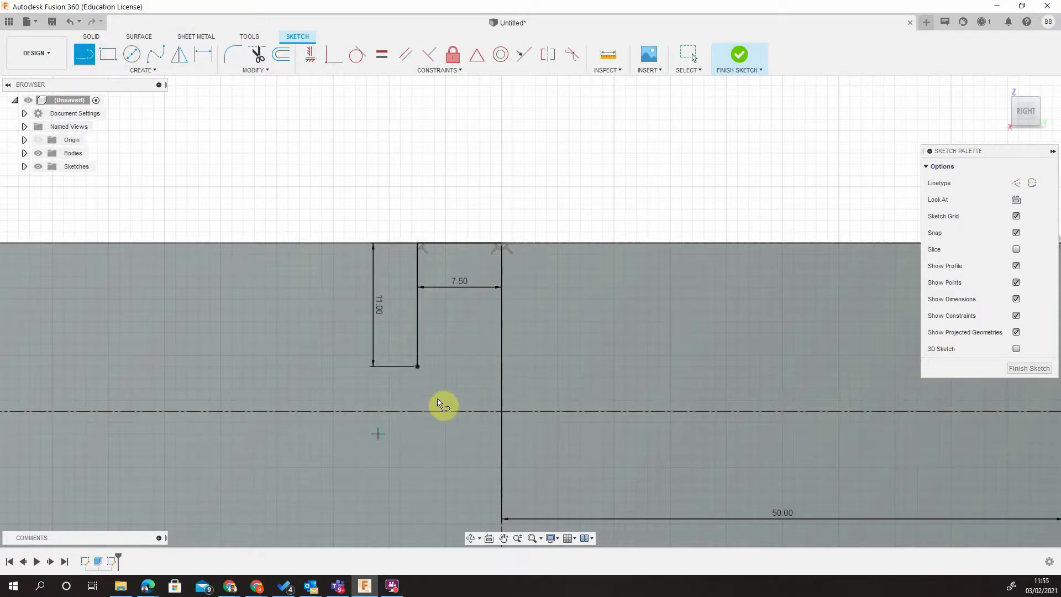
{"action": "left_click", "coordinate": [418, 369]}
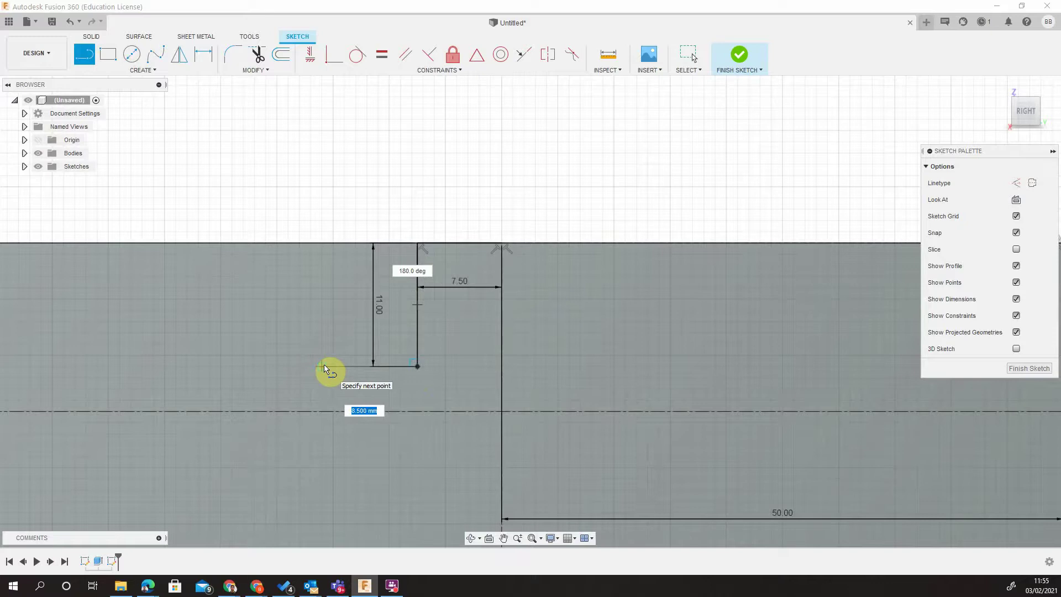
{"action": "type", "text": "22-7"}
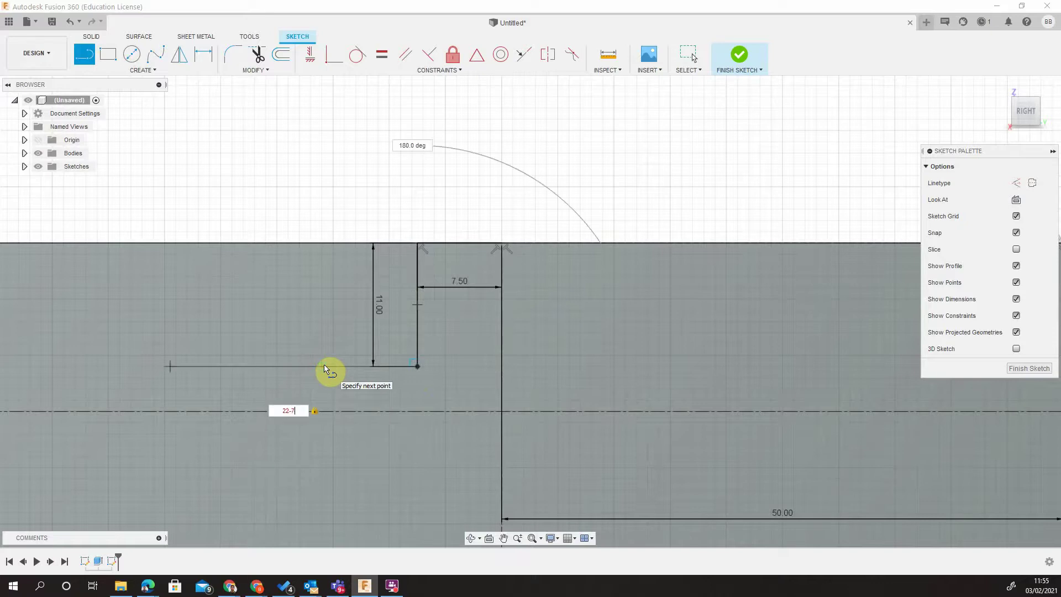
{"action": "type", "text": ".5"}
{"action": "key", "text": "Return"}
{"action": "key", "text": "Escape"}
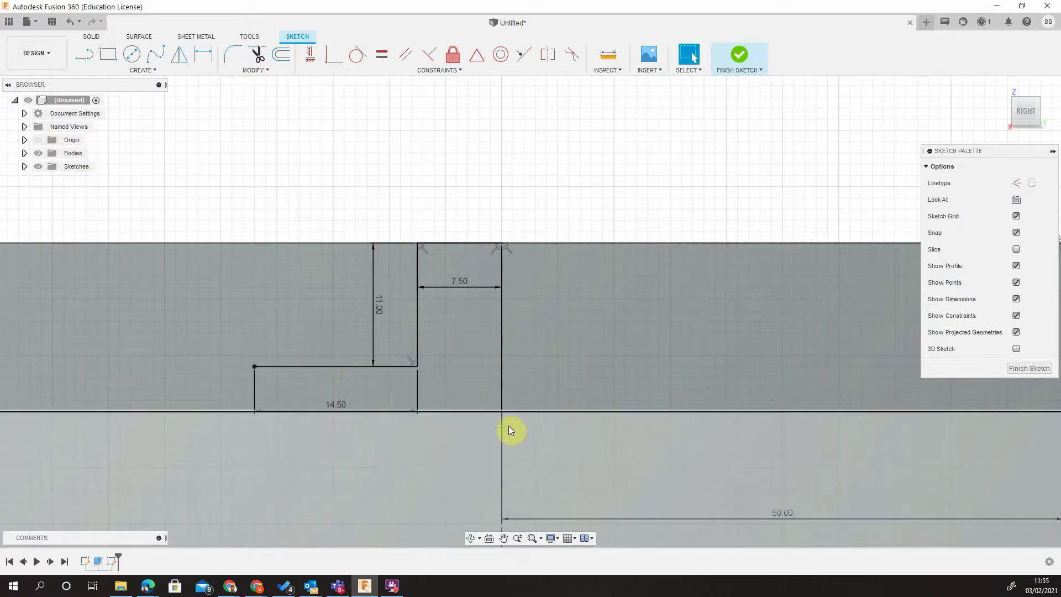
Draw an 8 mm vertical line downwards from the left end of the 14.5 mm line.
{"action": "middle_click_drag", "start_coordinate": [437, 423], "coordinate": [467, 381]}
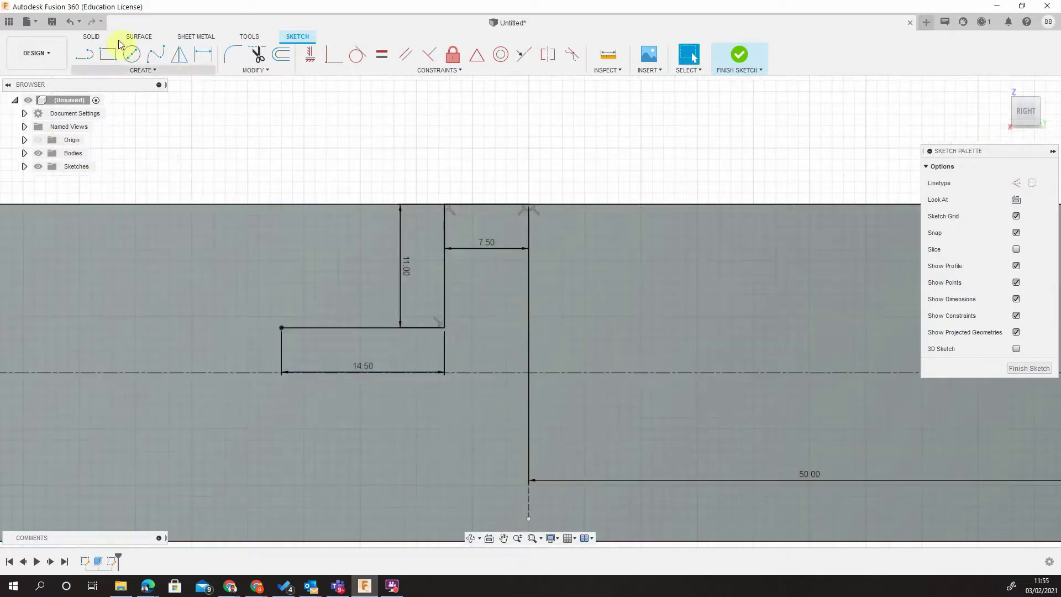
{"action": "left_click", "coordinate": [85, 54]}
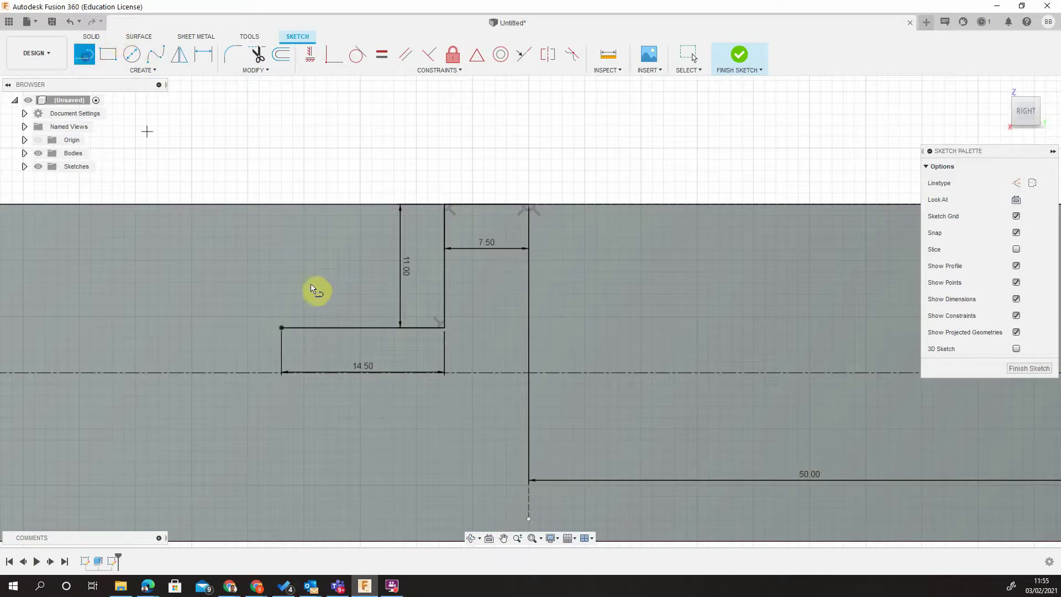
{"action": "left_click", "coordinate": [281, 328]}
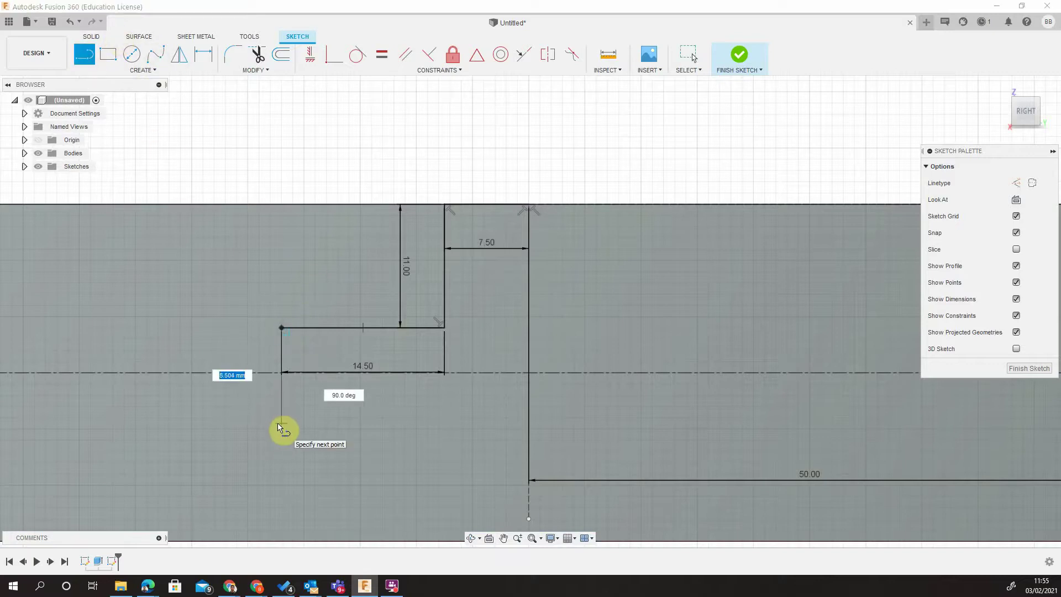
{"action": "type", "text": "8"}
{"action": "key", "text": "Return"}
{"action": "key", "text": "Escape"}
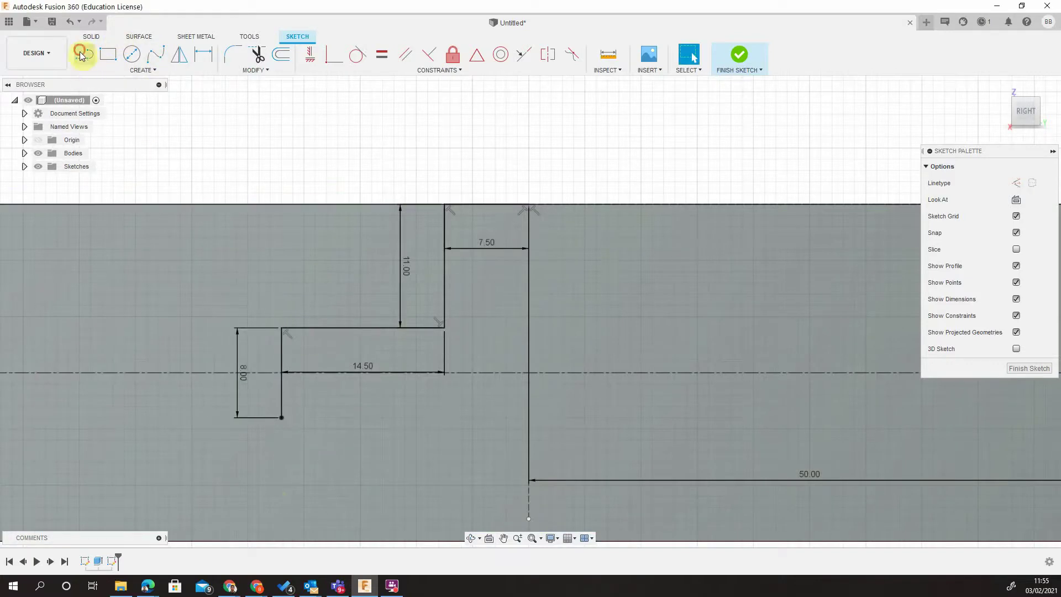
Close the half T-slot profile with a horizontal line from the 8 mm line's lower end to the slot's construction centre line.
{"action": "key", "text": "l"}
{"action": "left_click", "coordinate": [281, 417]}
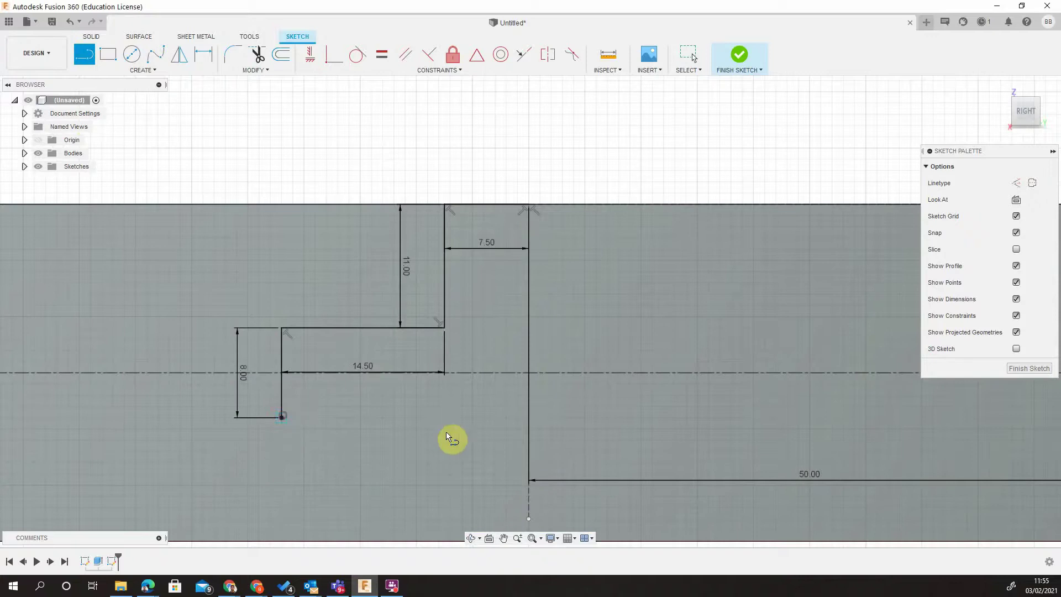
{"action": "left_click", "coordinate": [530, 419]}
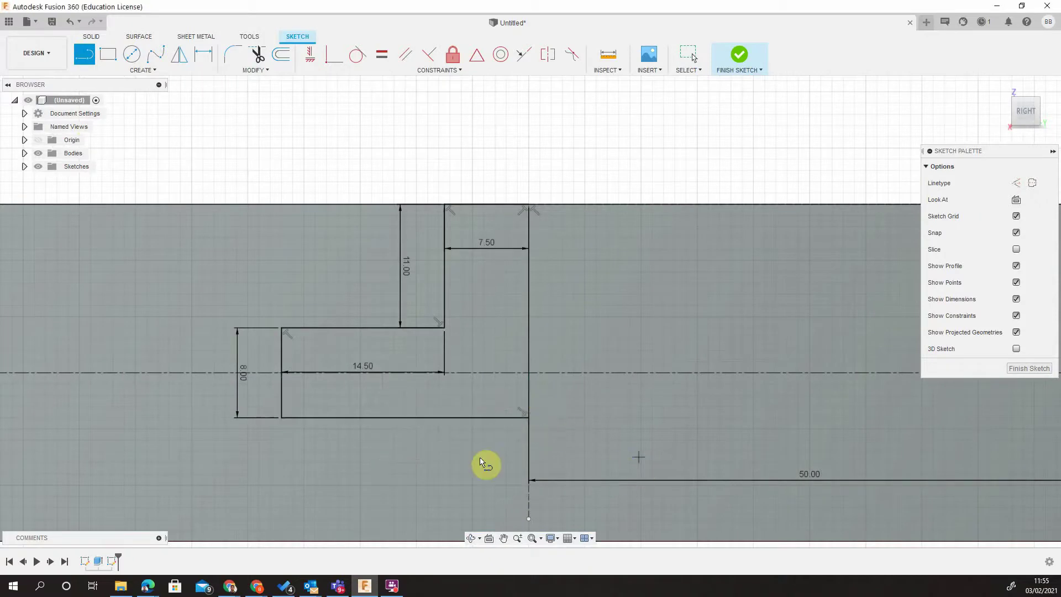
Measure the distance between the two ends of the half T-slot profile's bottom line.
{"action": "key", "text": "Escape"}
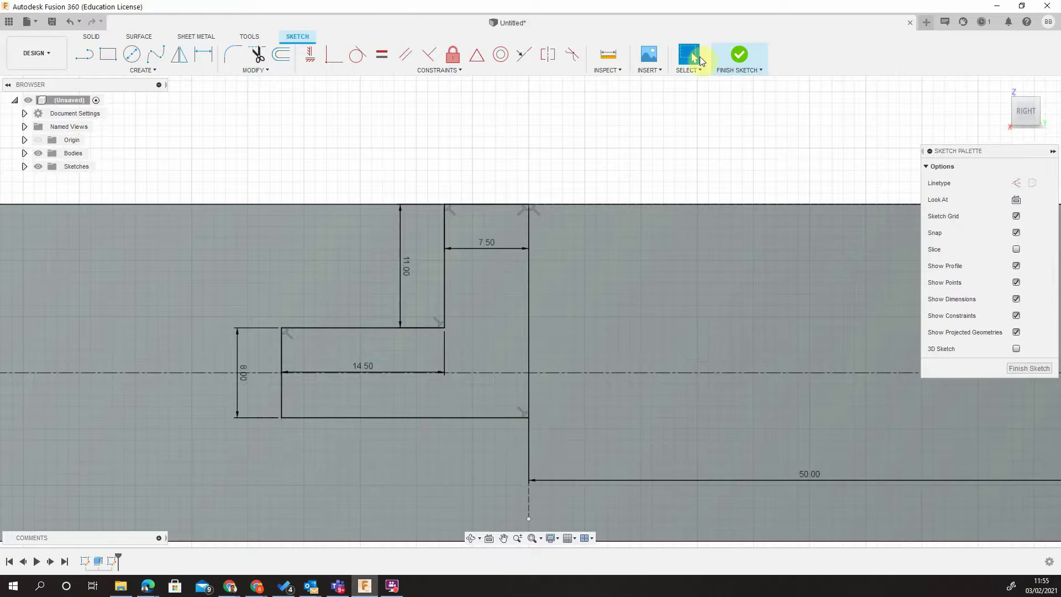
{"action": "left_click", "coordinate": [608, 54]}
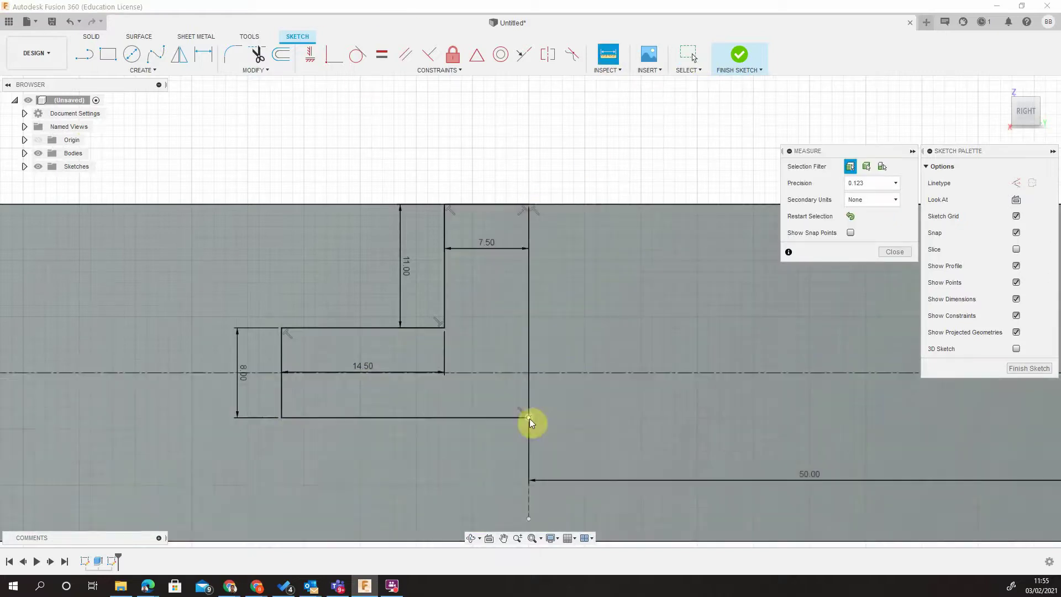
{"action": "left_click", "coordinate": [529, 419]}
{"action": "left_click", "coordinate": [282, 417]}
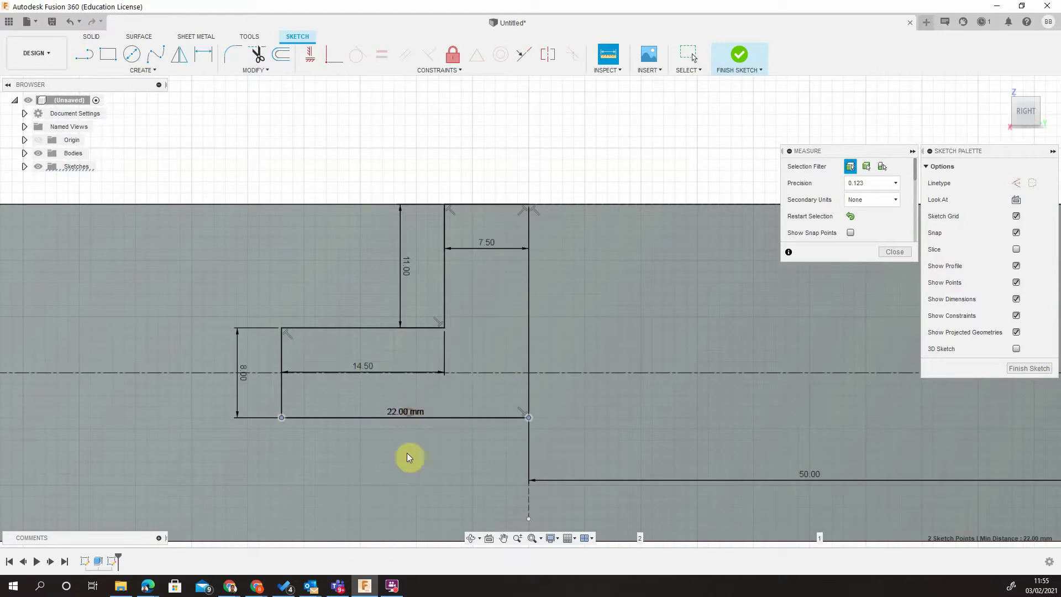
{"action": "key", "text": "Escape"}
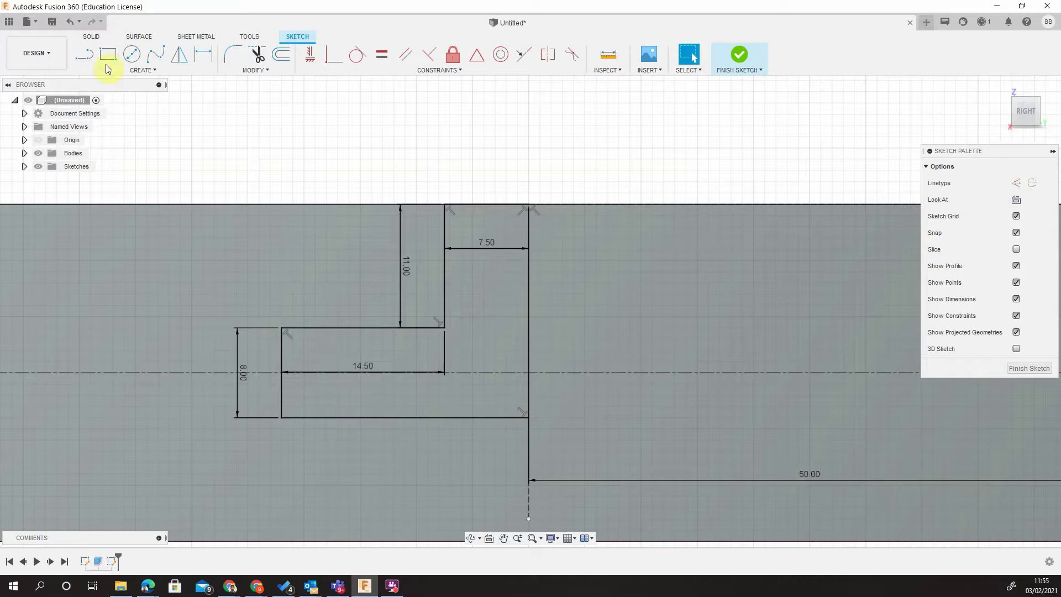
Delete the 14.5 mm dimension and dimension the half profile's bottom line to 11 mm from the slot's centre line.
{"action": "left_click_drag", "start_coordinate": [369, 366], "coordinate": [369, 346]}
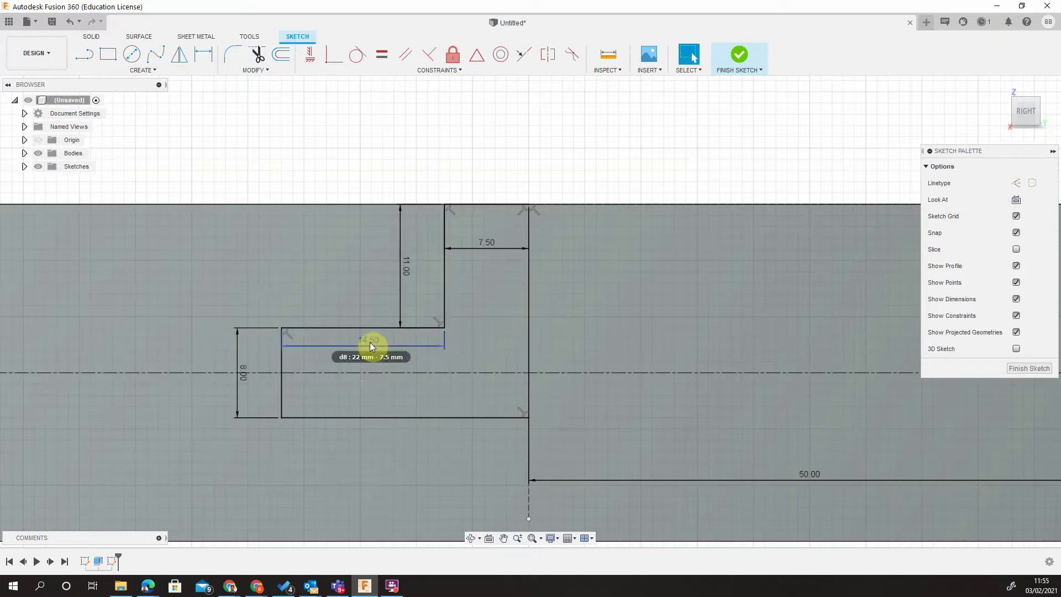
{"action": "key", "text": "Delete"}
{"action": "left_click", "coordinate": [204, 53]}
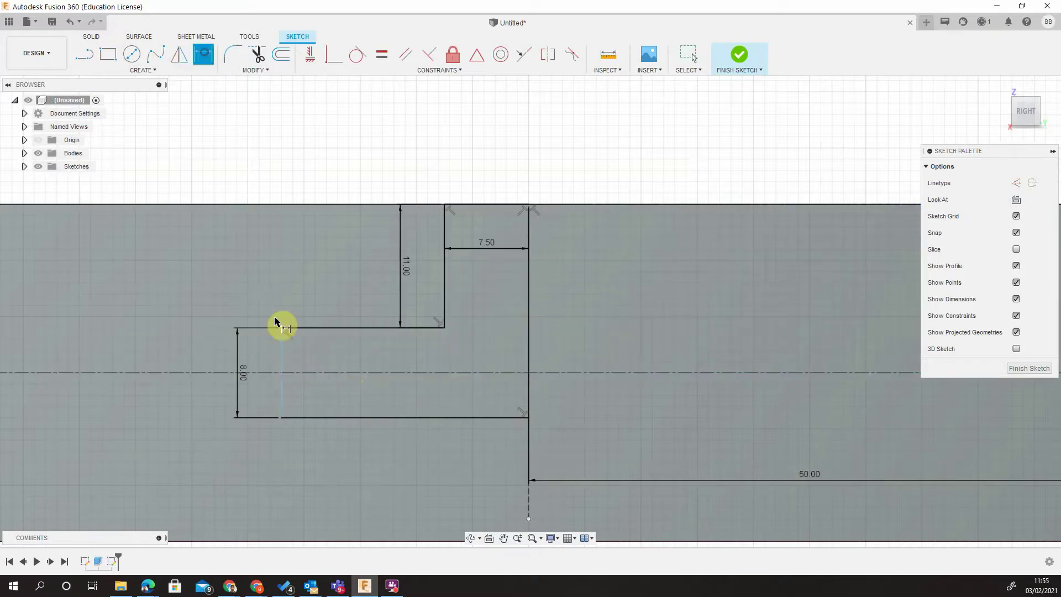
{"action": "left_click", "coordinate": [281, 417]}
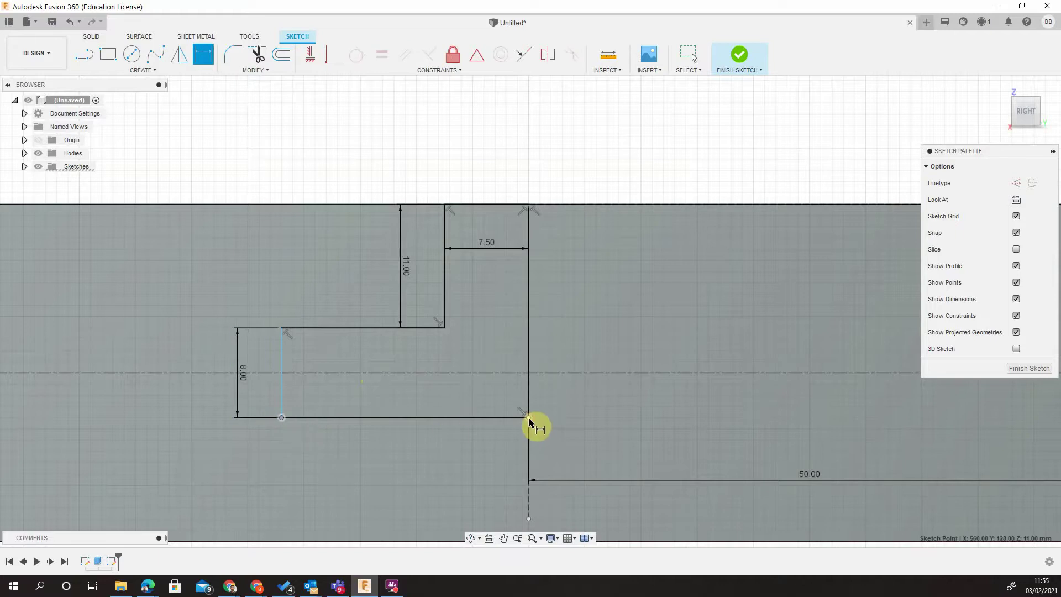
{"action": "left_click", "coordinate": [528, 417]}
{"action": "left_click", "coordinate": [412, 451]}
{"action": "type", "text": "11"}
{"action": "key", "text": "Return"}
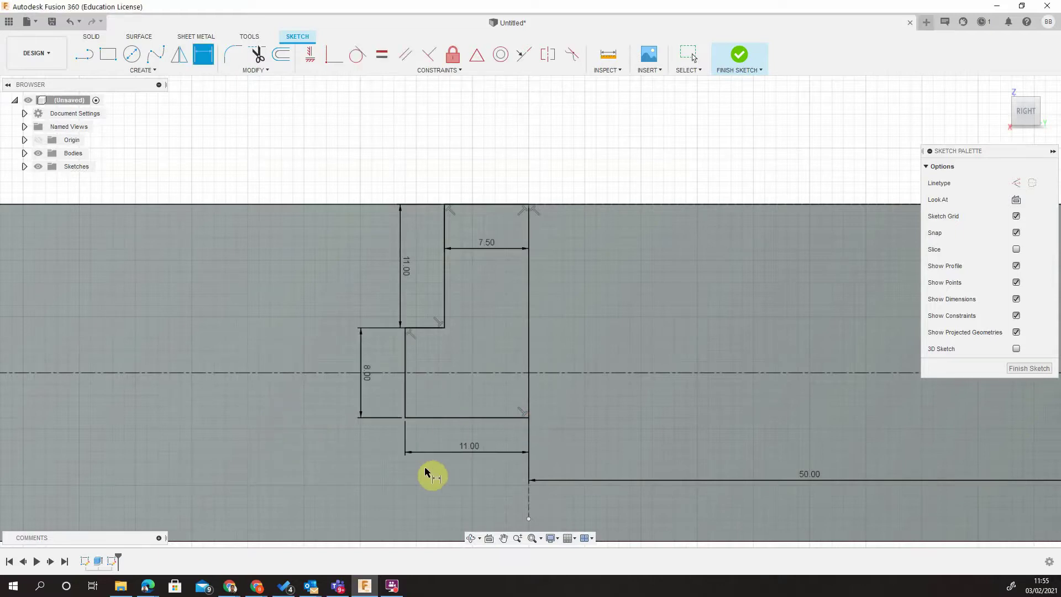
{"action": "left_click", "coordinate": [406, 330]}
{"action": "left_click", "coordinate": [529, 337]}
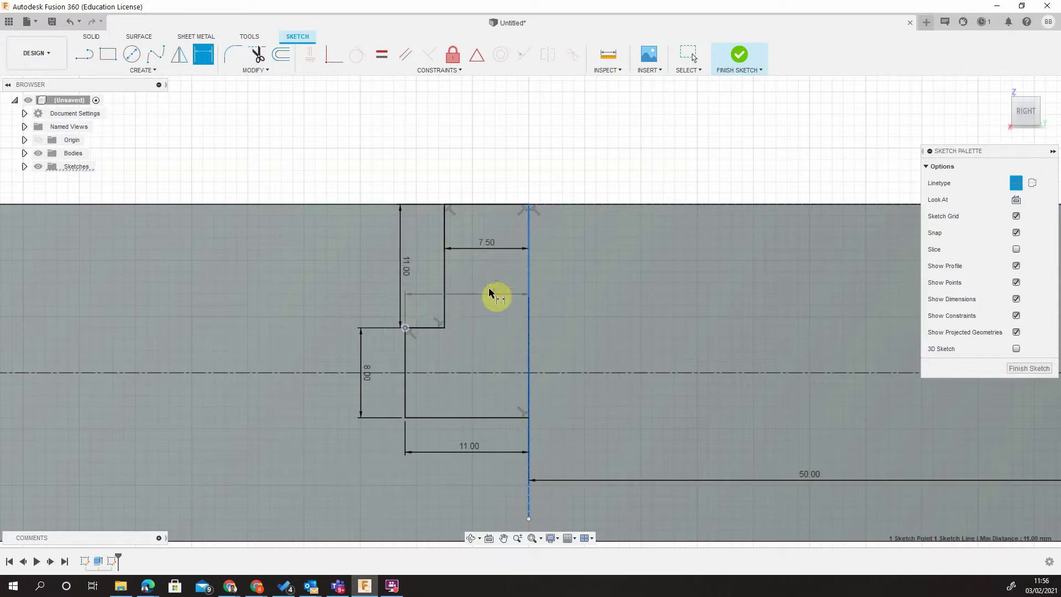
{"action": "key", "text": "Escape"}
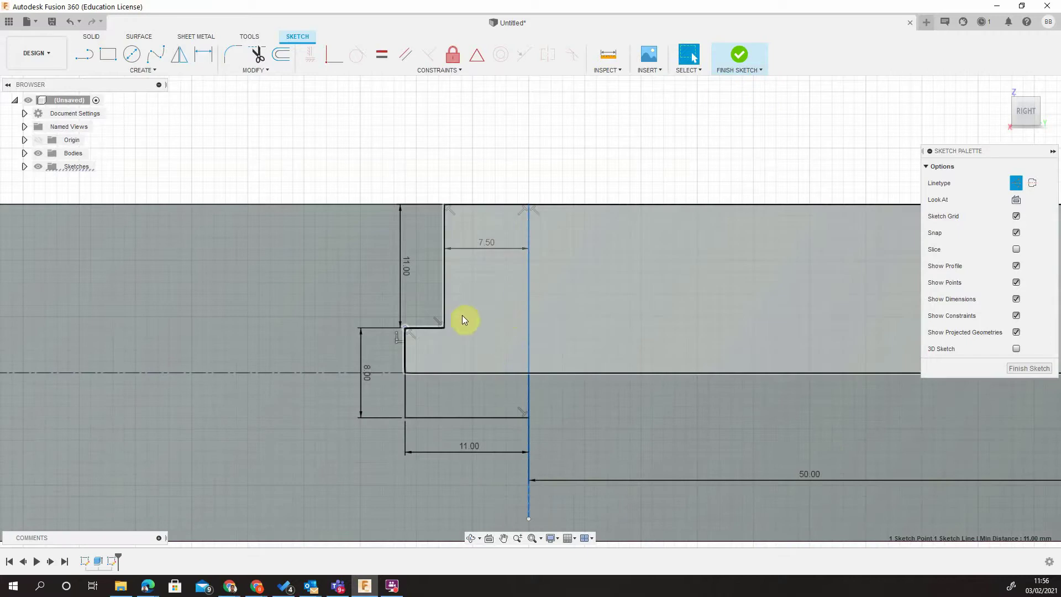
Mirror the five outline lines of the half T-slot about the slot's vertical construction centre line.
{"action": "left_click", "coordinate": [179, 53]}
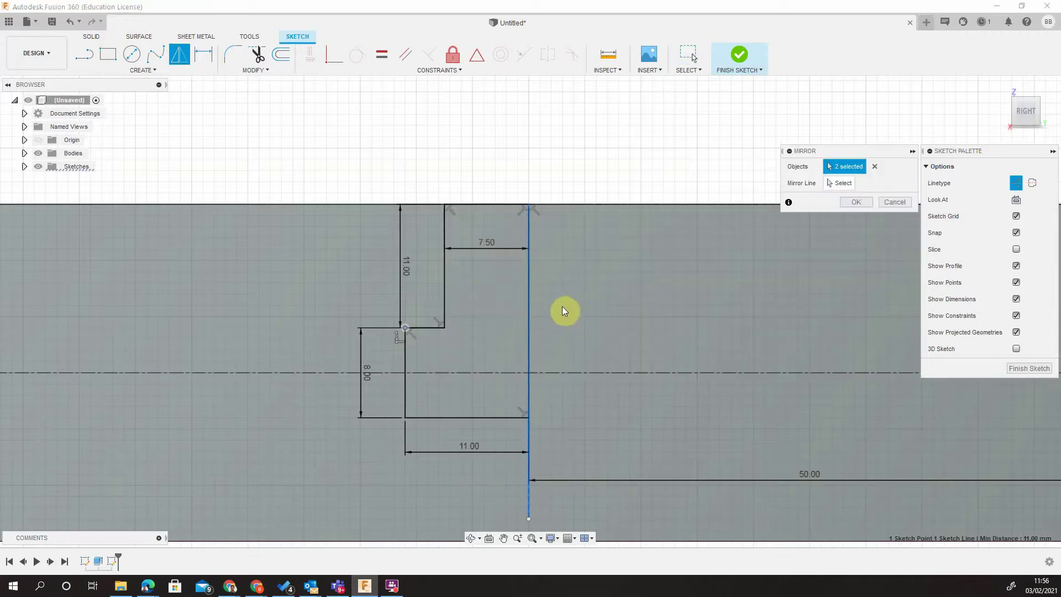
{"action": "left_click", "coordinate": [489, 204]}
{"action": "left_click", "coordinate": [445, 228]}
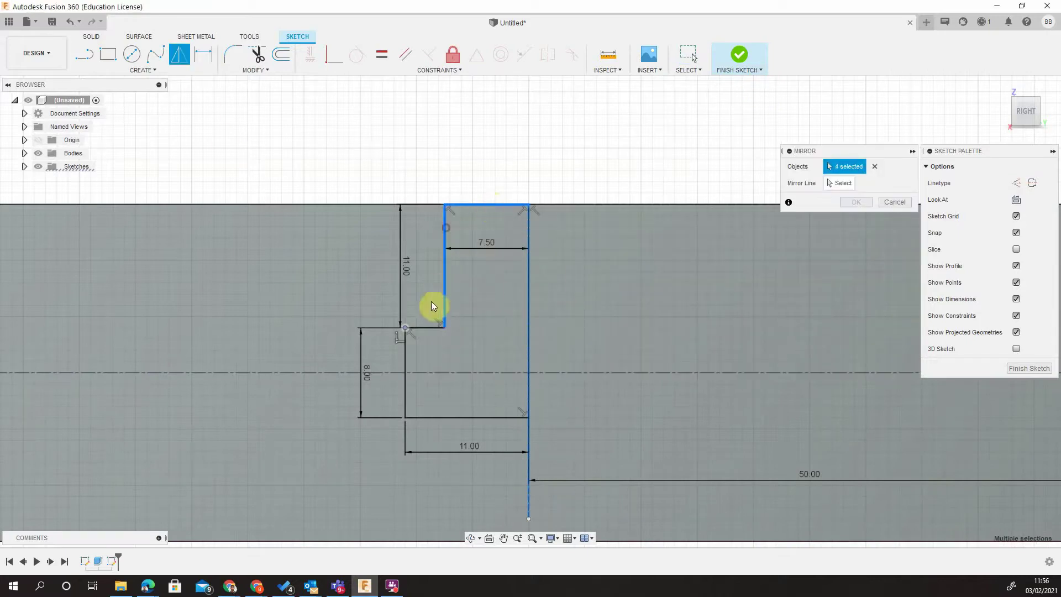
{"action": "left_click", "coordinate": [422, 328]}
{"action": "left_click", "coordinate": [406, 361]}
{"action": "left_click", "coordinate": [464, 418]}
{"action": "left_click", "coordinate": [837, 183]}
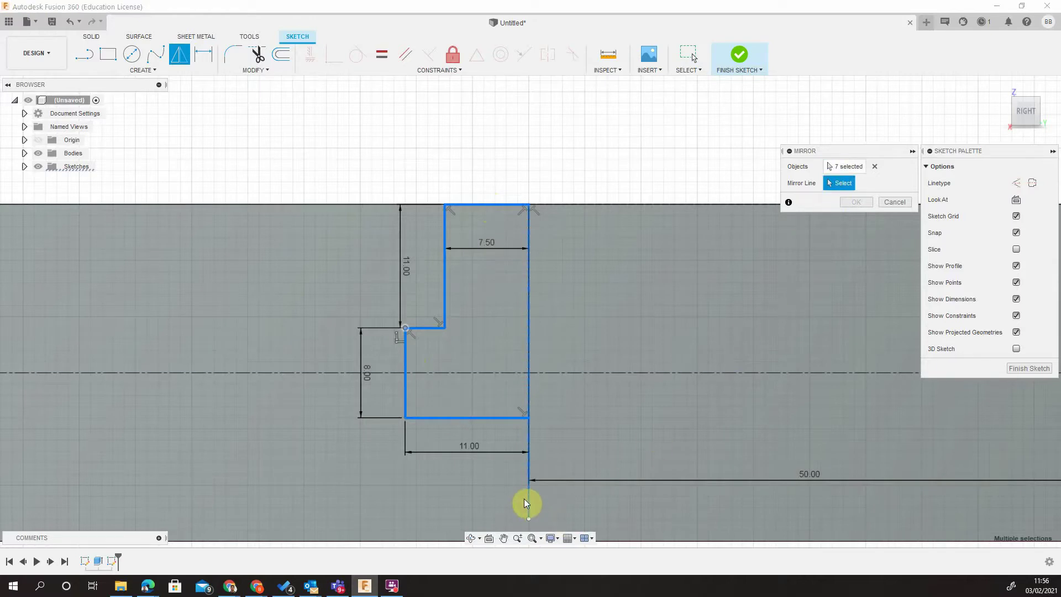
{"action": "left_click", "coordinate": [851, 167]}
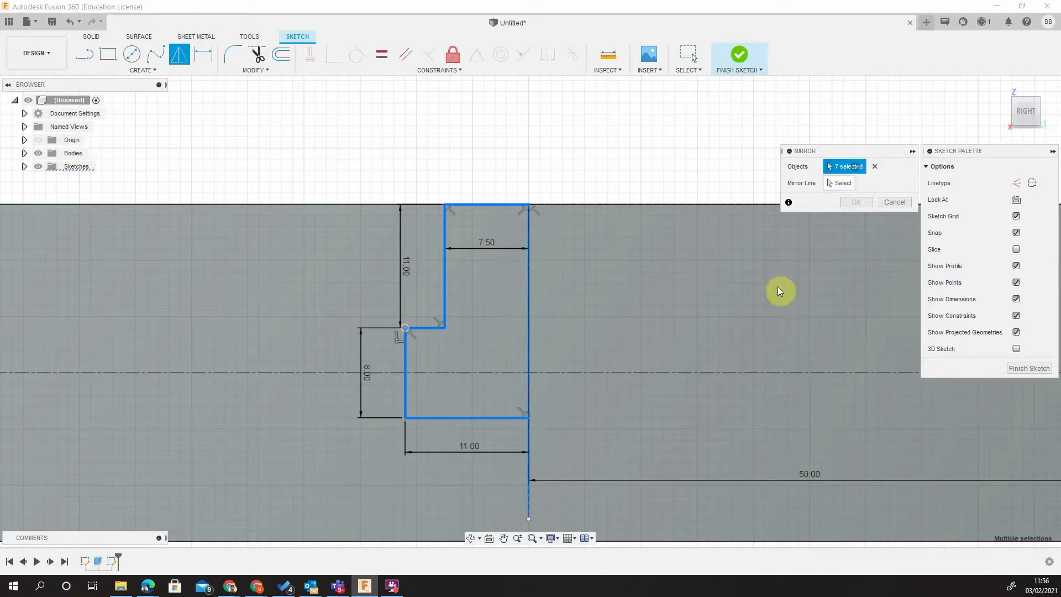
{"action": "left_click", "coordinate": [529, 501]}
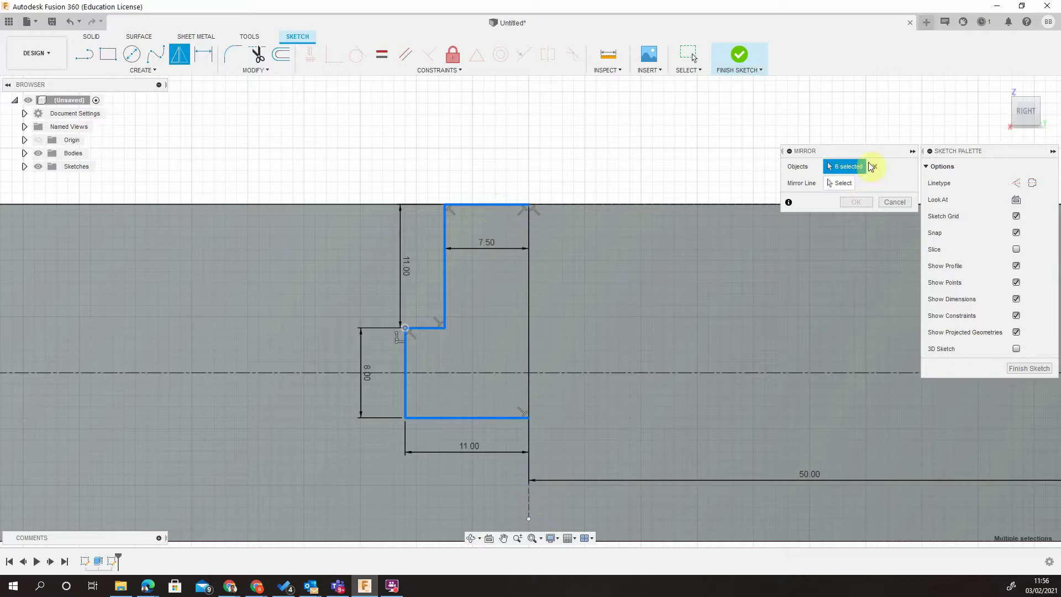
{"action": "left_click", "coordinate": [851, 181]}
{"action": "left_click", "coordinate": [528, 501]}
{"action": "left_click", "coordinate": [859, 202]}
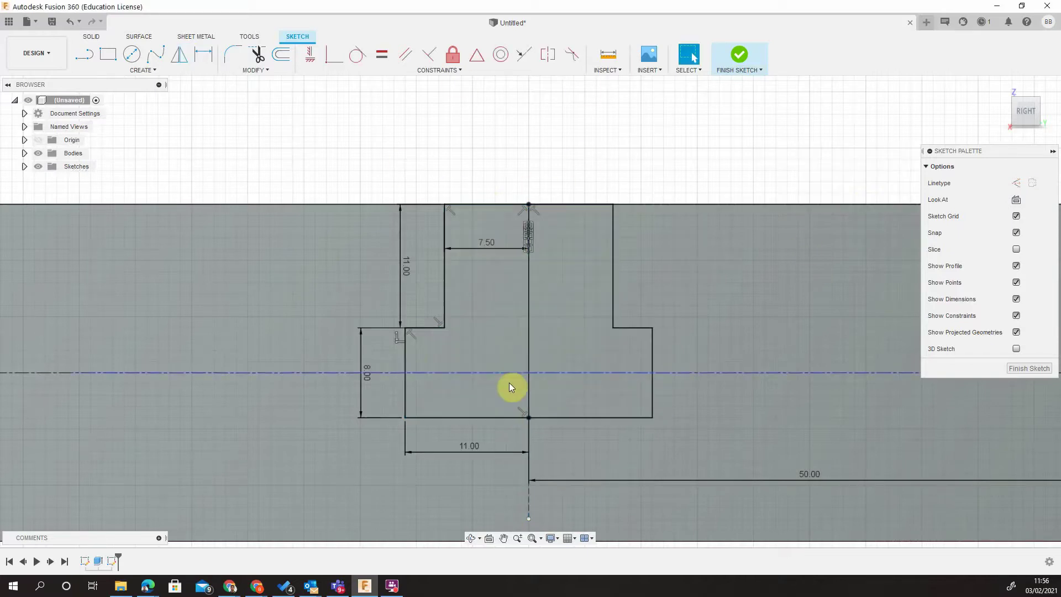
Create a rectangular pattern of the full T-slot profile along the plate's top edge with quantity 2 and a 100 mm extent towards the origin.
{"action": "scroll", "coordinate": [710, 299], "scroll_direction": "down", "scroll_amount": 4}
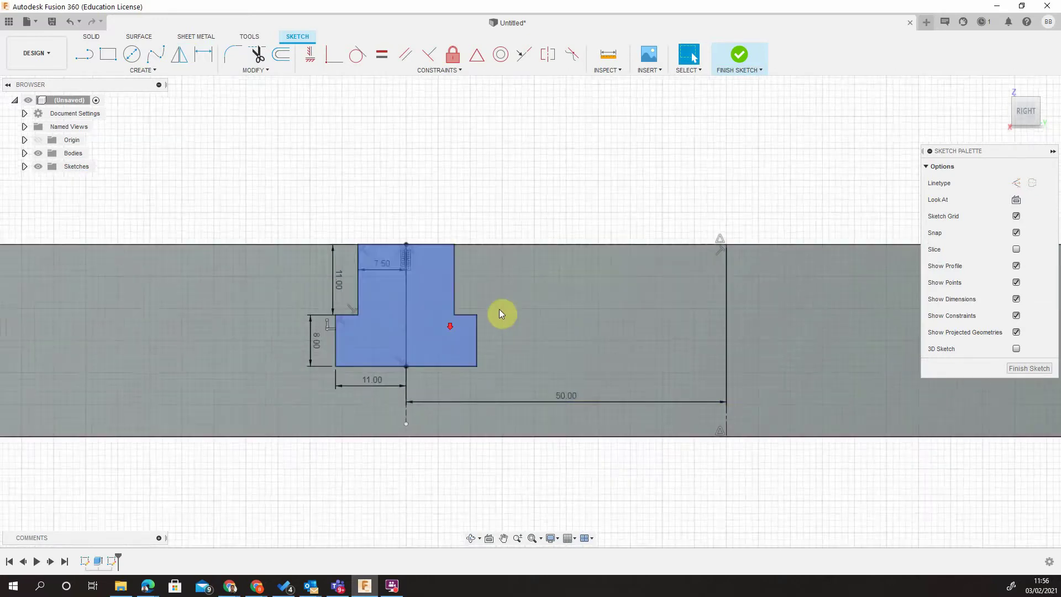
{"action": "scroll", "coordinate": [530, 307], "scroll_direction": "down", "scroll_amount": 5}
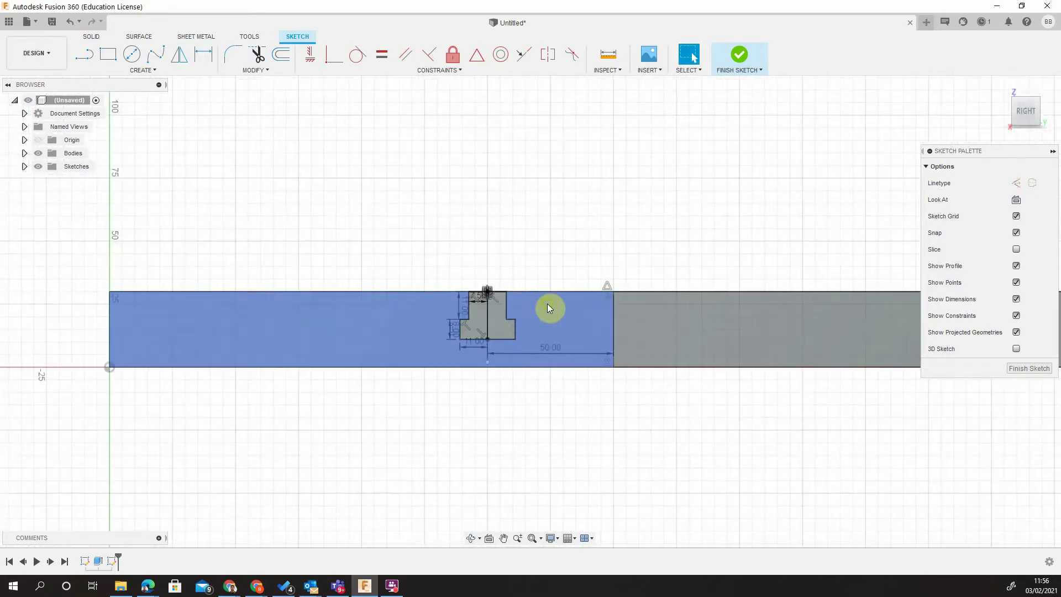
{"action": "scroll", "coordinate": [547, 309], "scroll_direction": "up", "scroll_amount": 2}
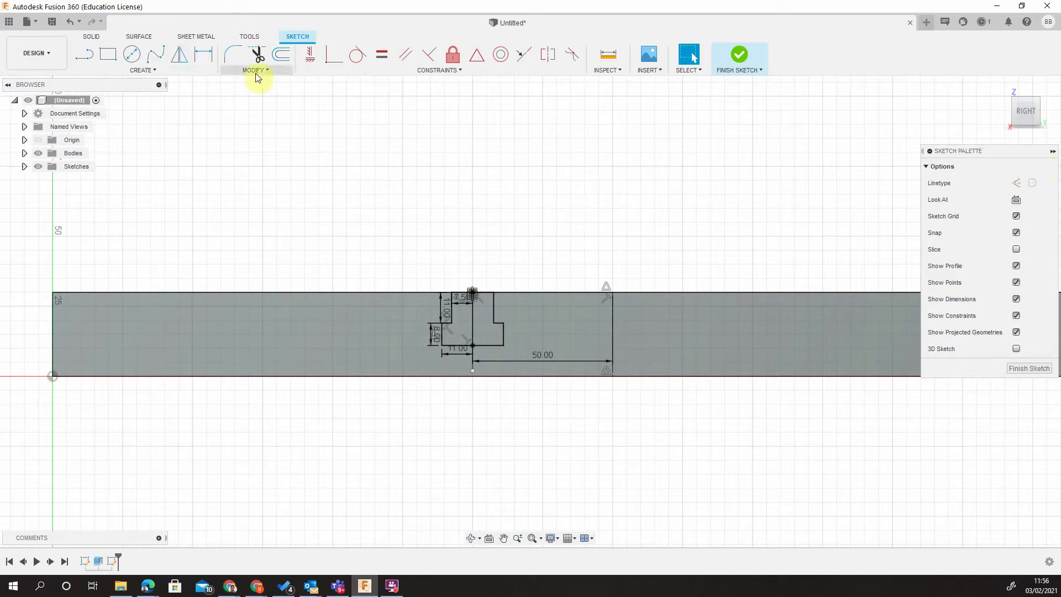
{"action": "left_click", "coordinate": [167, 73]}
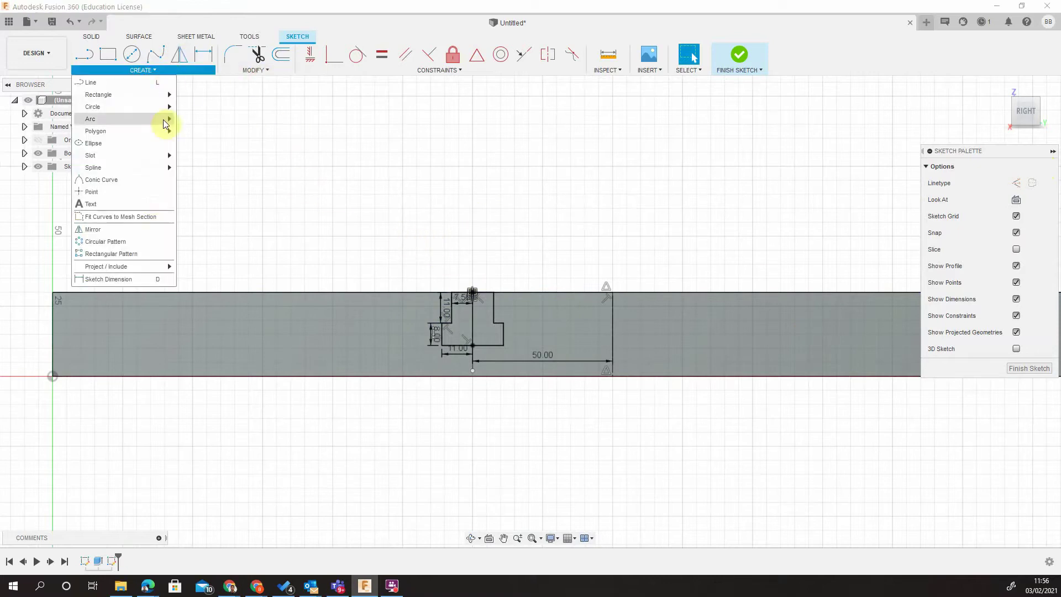
{"action": "left_click", "coordinate": [135, 253]}
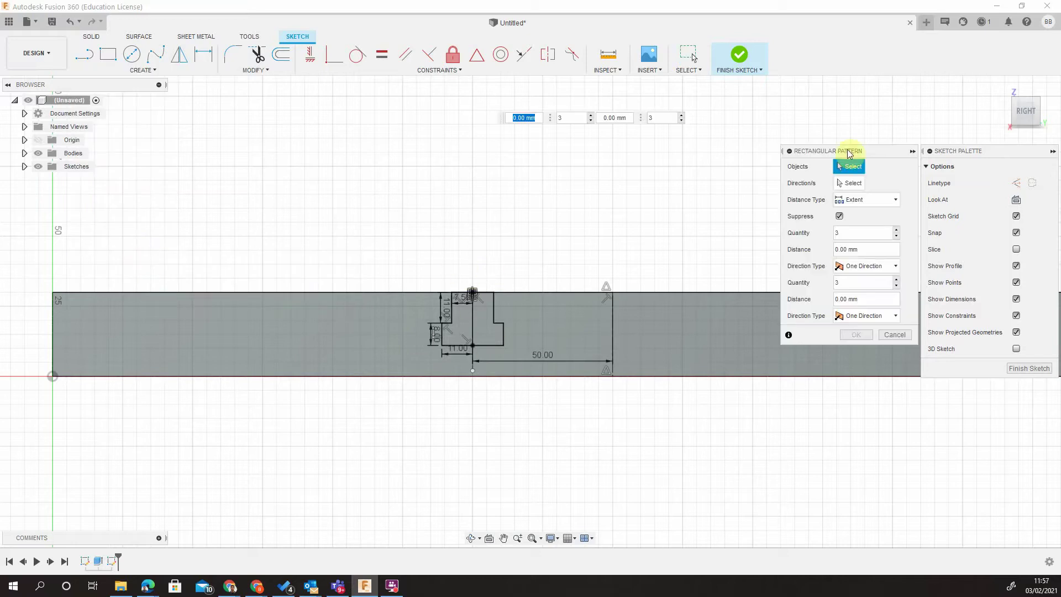
{"action": "scroll", "coordinate": [462, 330], "scroll_direction": "up", "scroll_amount": 3}
{"action": "mouse_move", "coordinate": [368, 222]}
{"action": "left_mouse_down"}
{"action": "mouse_move", "coordinate": [636, 360]}
{"action": "mouse_move", "coordinate": [632, 397]}
{"action": "left_mouse_up"}
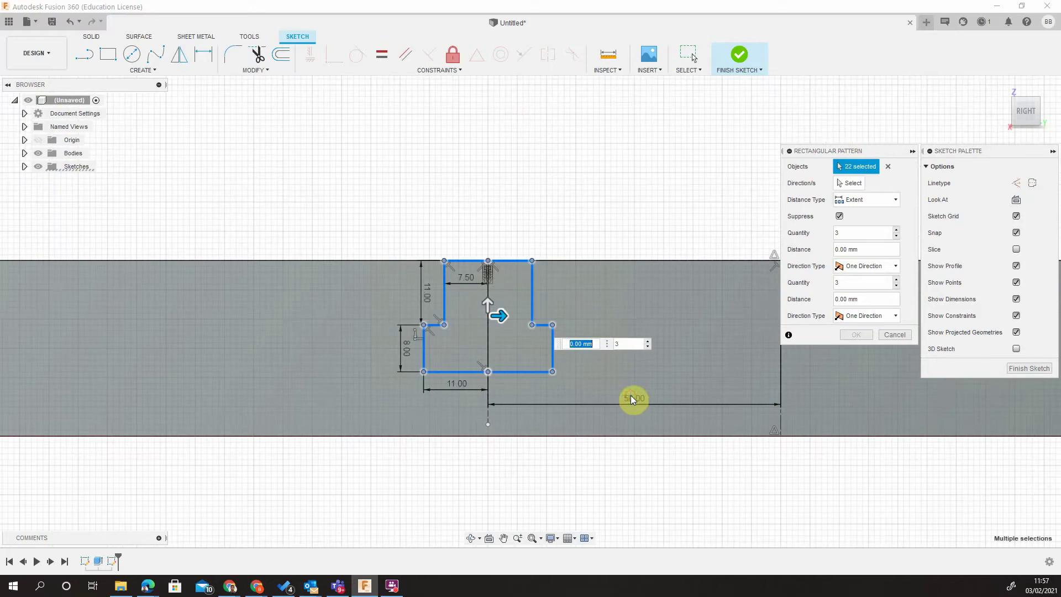
{"action": "left_click", "coordinate": [849, 183]}
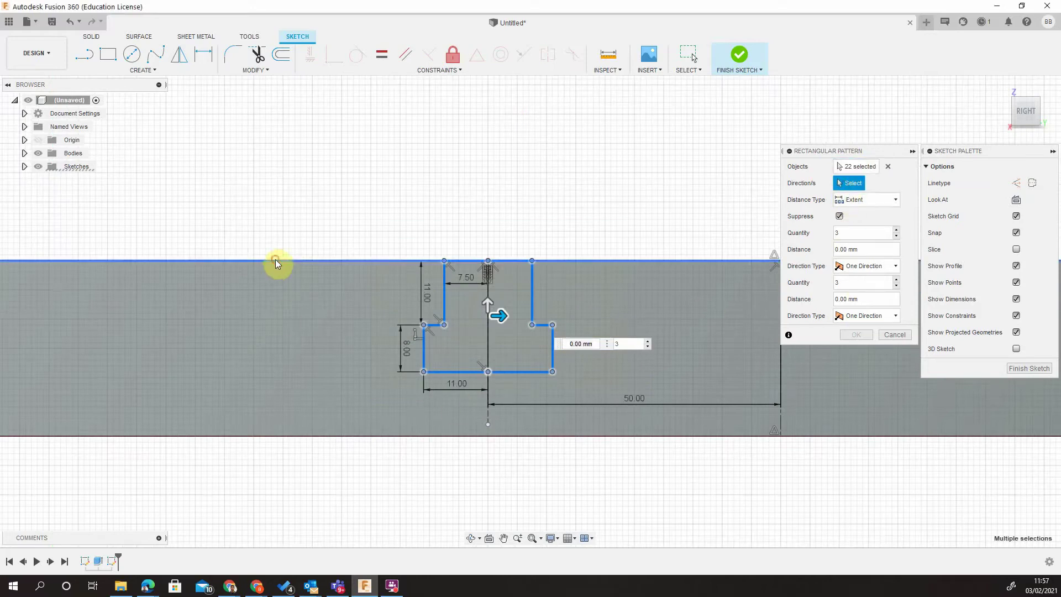
{"action": "left_click", "coordinate": [277, 260]}
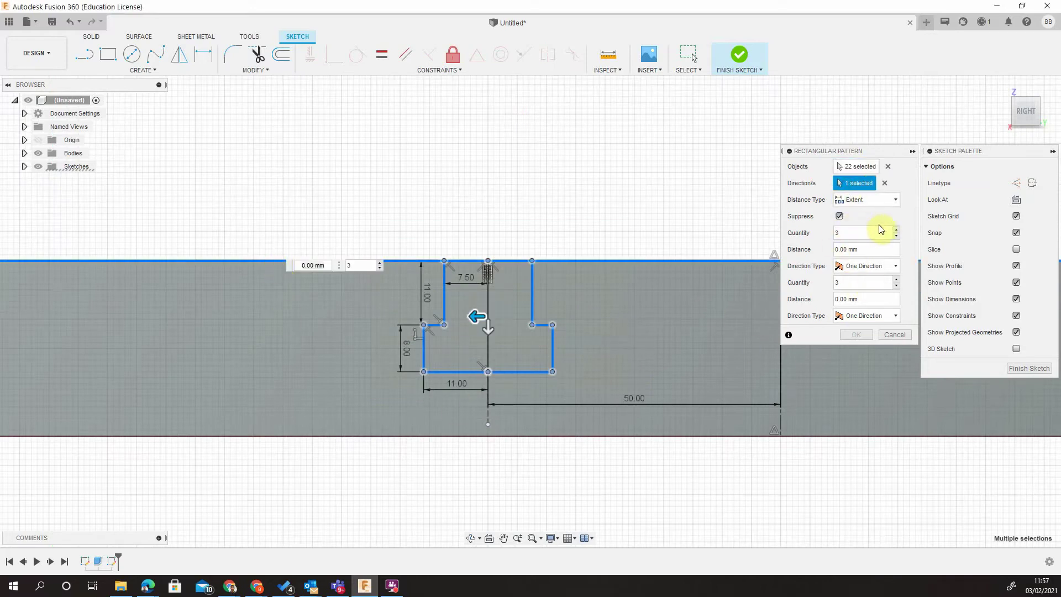
{"action": "left_click", "coordinate": [896, 237]}
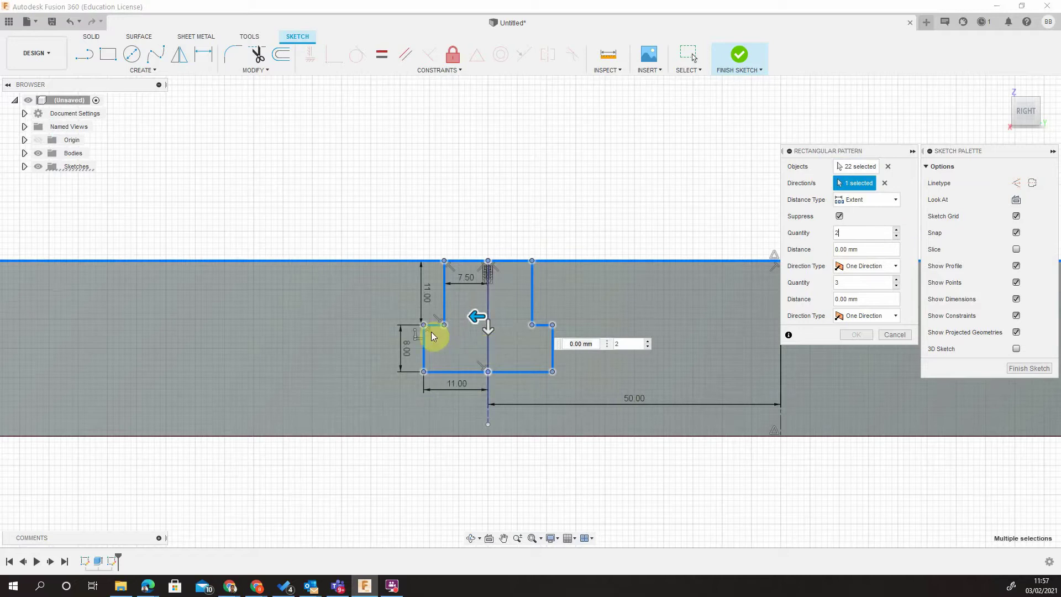
{"action": "left_click", "coordinate": [874, 249]}
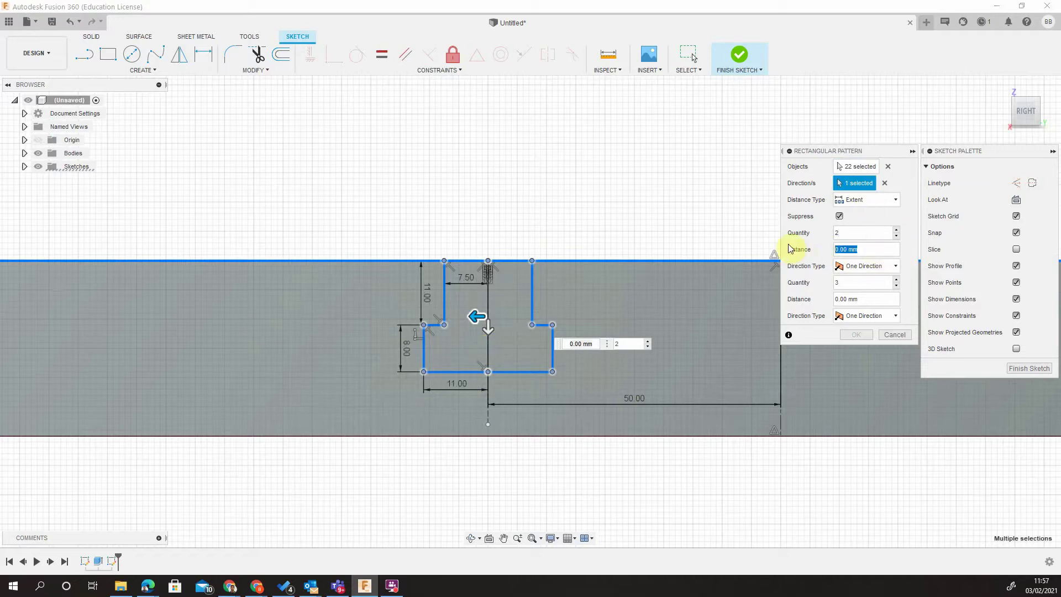
{"action": "key", "text": "Return"}
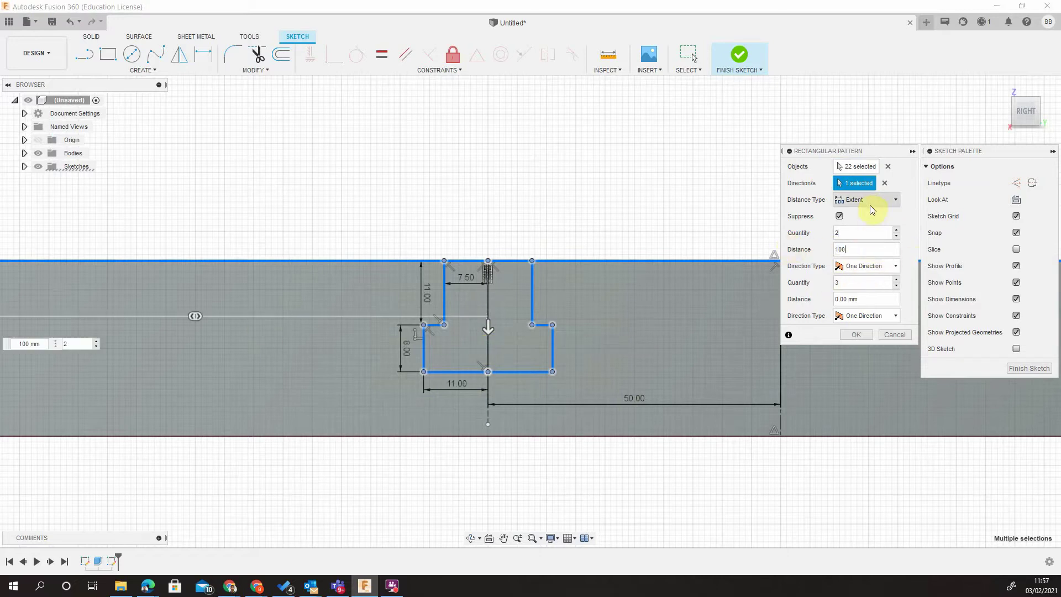
{"action": "scroll", "coordinate": [681, 352], "scroll_direction": "down", "scroll_amount": 1}
{"action": "scroll", "coordinate": [547, 428], "scroll_direction": "down", "scroll_amount": 3}
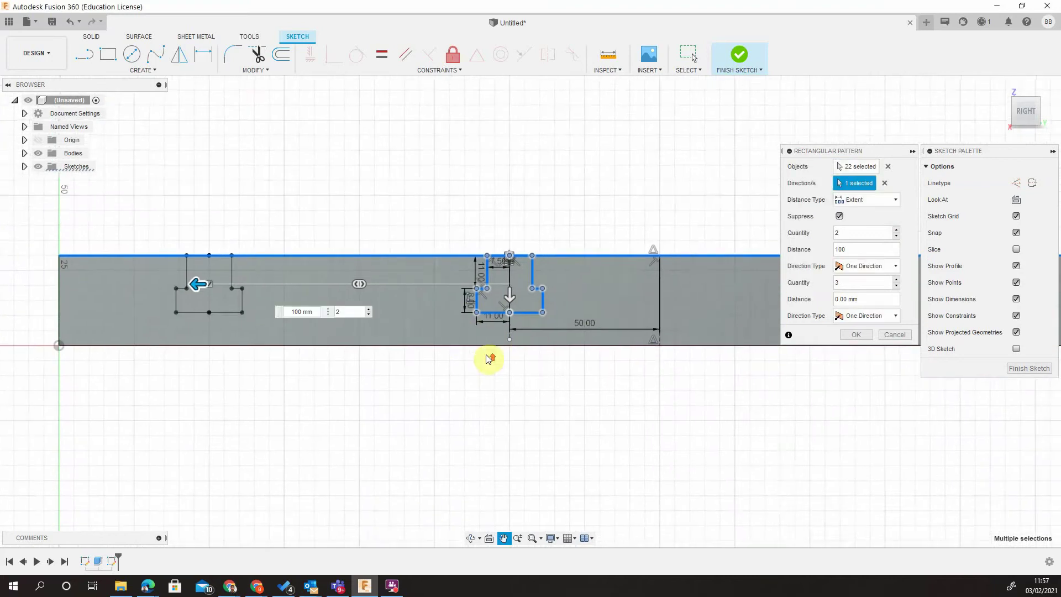
{"action": "middle_click_drag", "start_coordinate": [619, 413], "coordinate": [480, 348]}
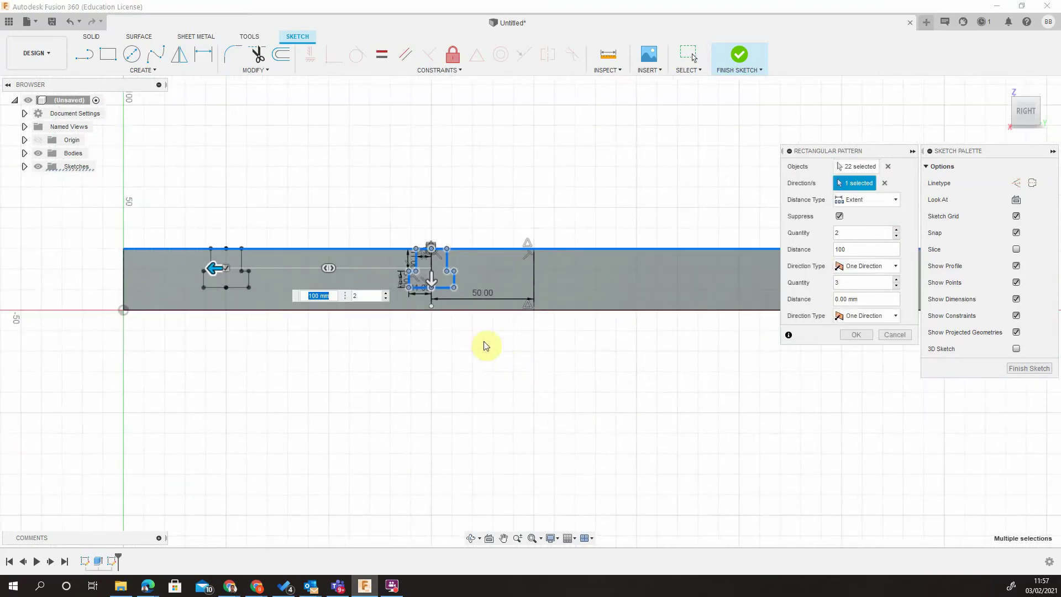
{"action": "key", "text": "Tab"}
{"action": "left_click", "coordinate": [856, 334]}
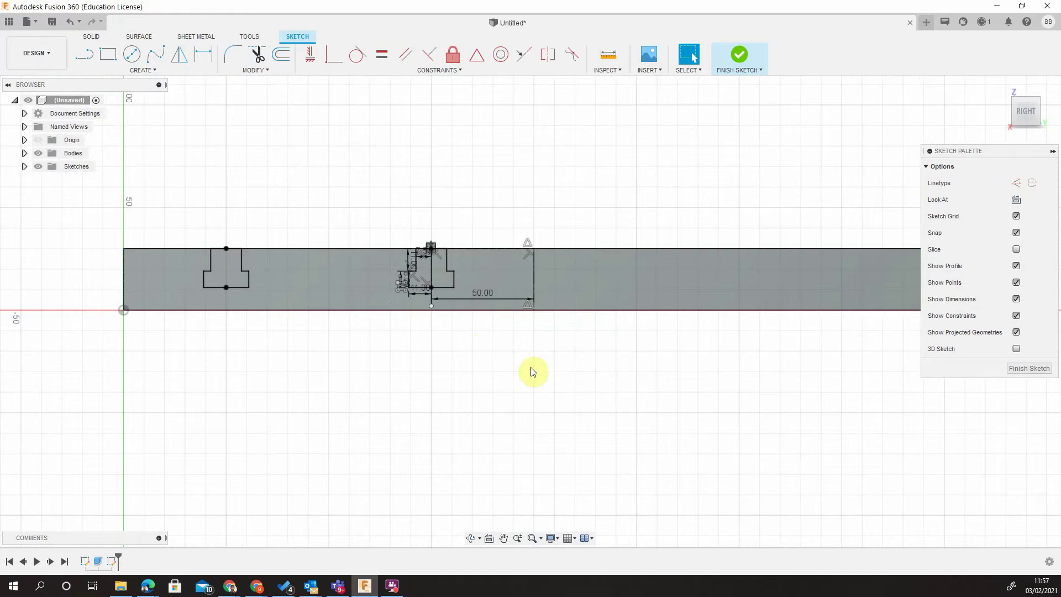
Mirror both T-slot profiles about the plate's vertical centre line and finish the sketch.
{"action": "left_click", "coordinate": [179, 54]}
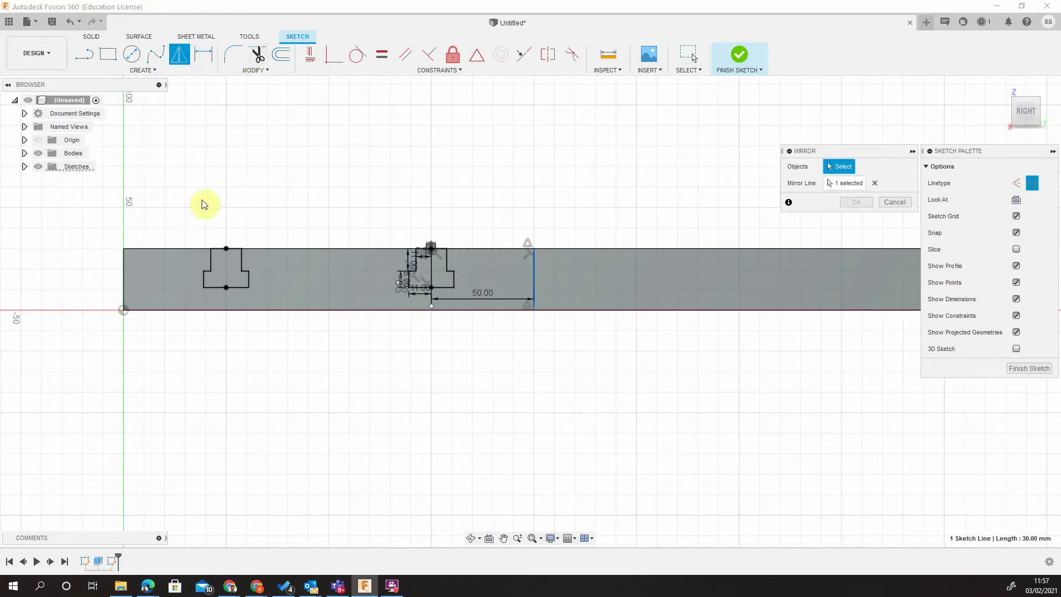
{"action": "left_click_drag", "start_coordinate": [470, 281], "coordinate": [512, 307]}
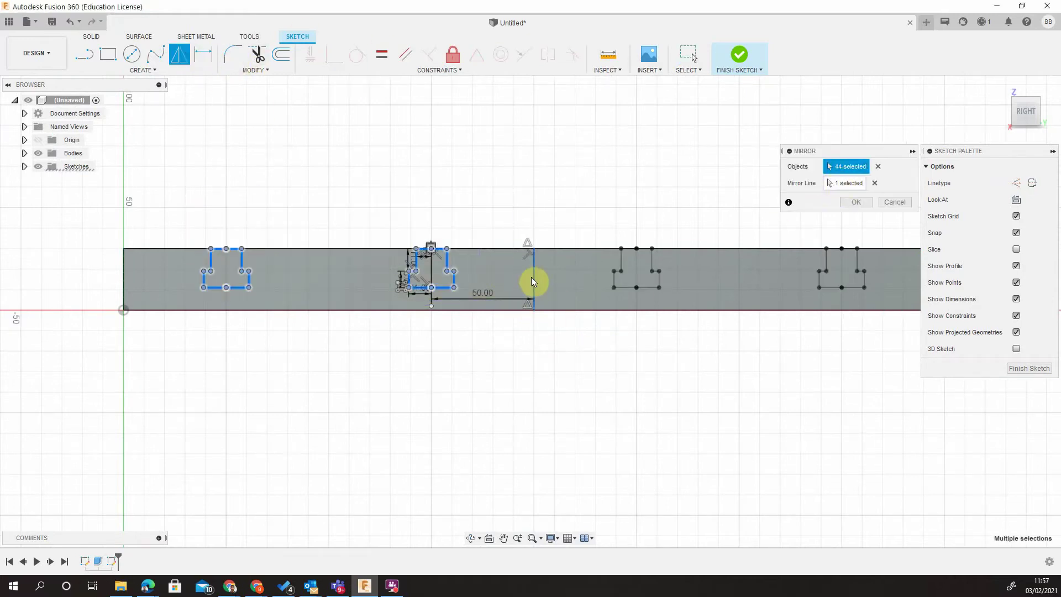
{"action": "scroll", "coordinate": [656, 372], "scroll_direction": "down", "scroll_amount": 2}
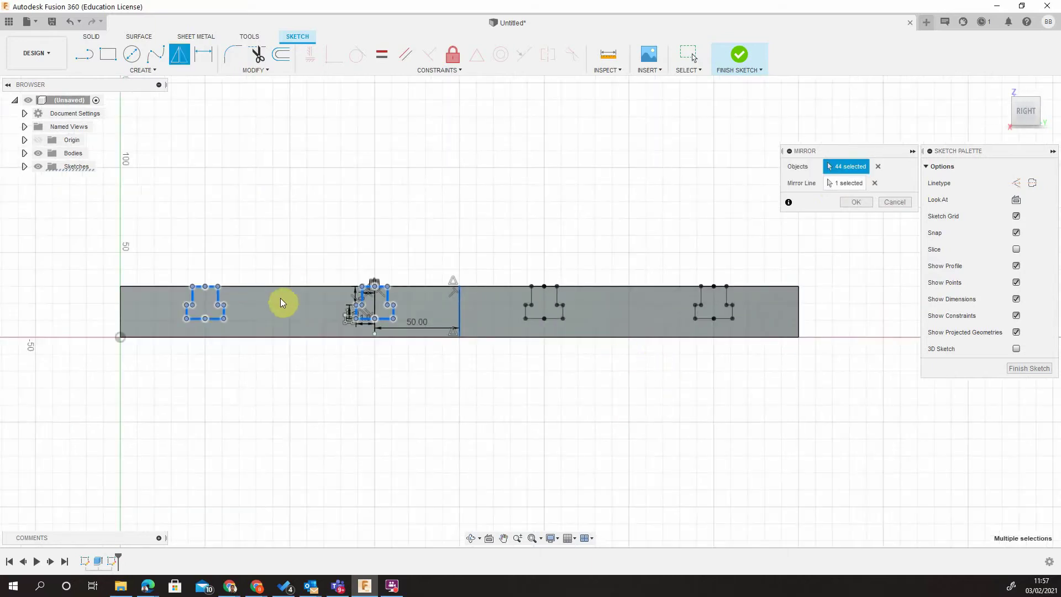
{"action": "left_click", "coordinate": [856, 202]}
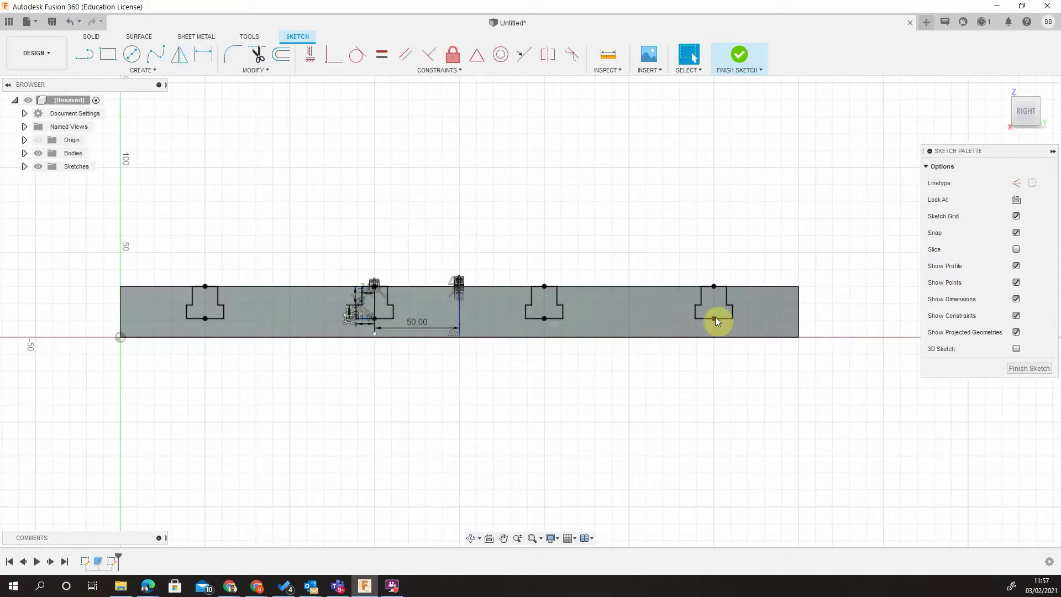
{"action": "left_click", "coordinate": [1031, 368]}
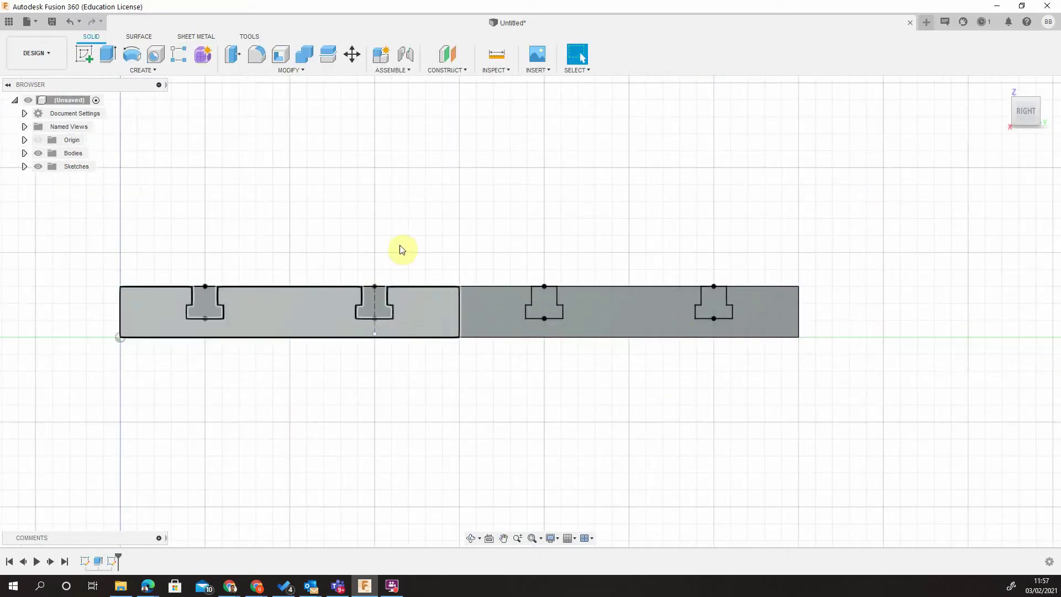
Start an Extrude with the Cut operation on all four T-slot profiles on the plate's end face.
{"action": "left_click", "coordinate": [372, 322]}
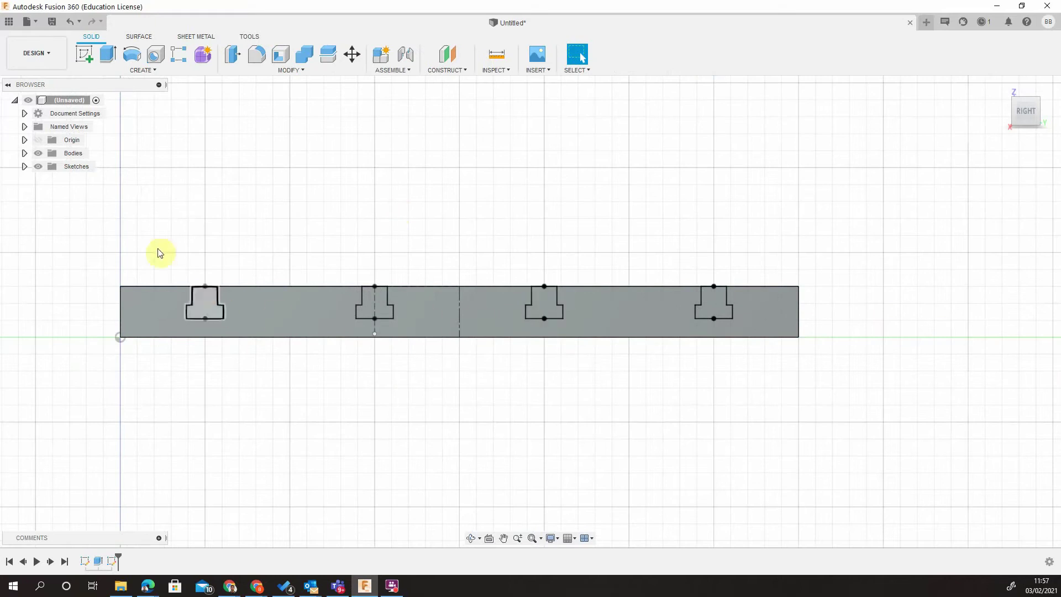
{"action": "left_click", "coordinate": [107, 54]}
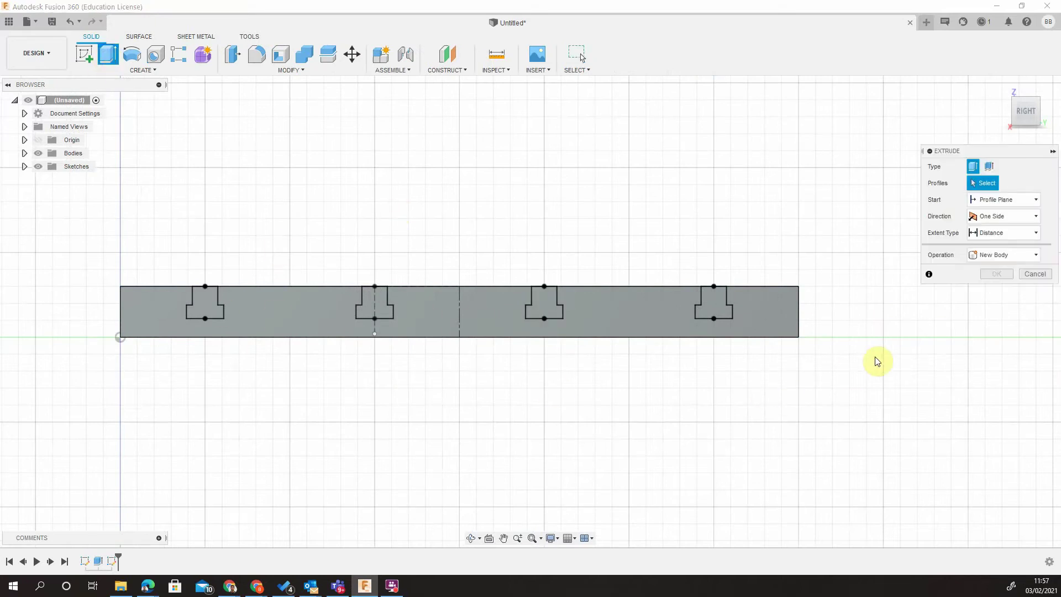
{"action": "left_click", "coordinate": [989, 255]}
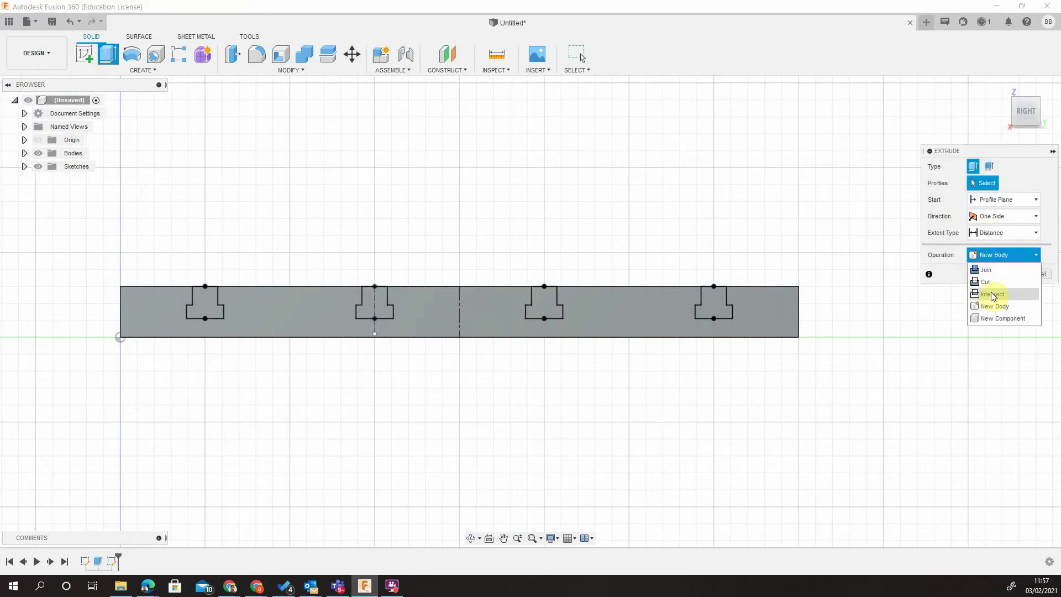
{"action": "left_click", "coordinate": [985, 282]}
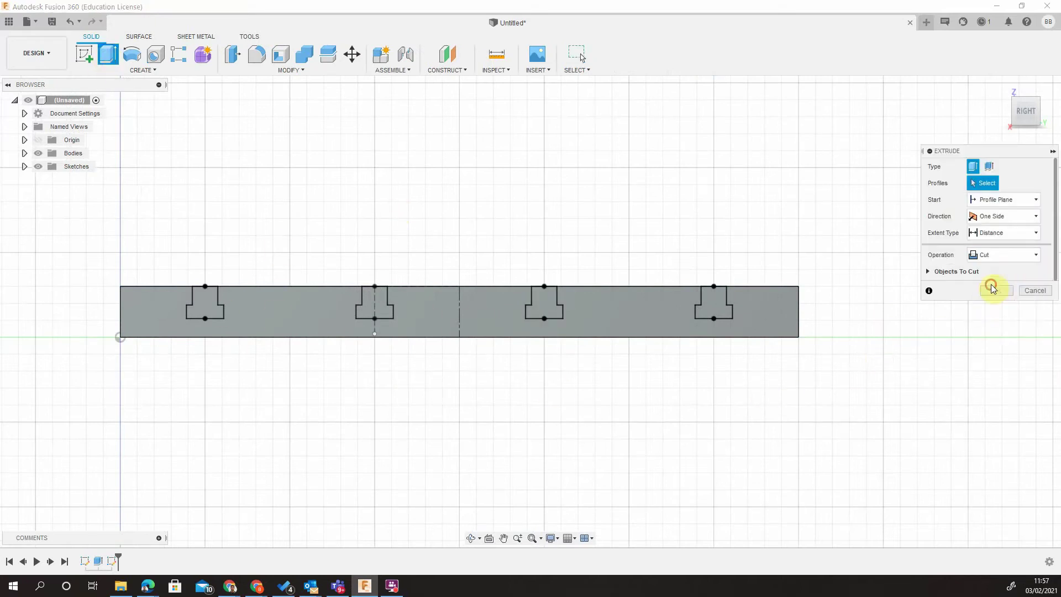
{"action": "left_click", "coordinate": [217, 312]}
{"action": "left_click", "coordinate": [379, 308]}
{"action": "left_click", "coordinate": [544, 308]}
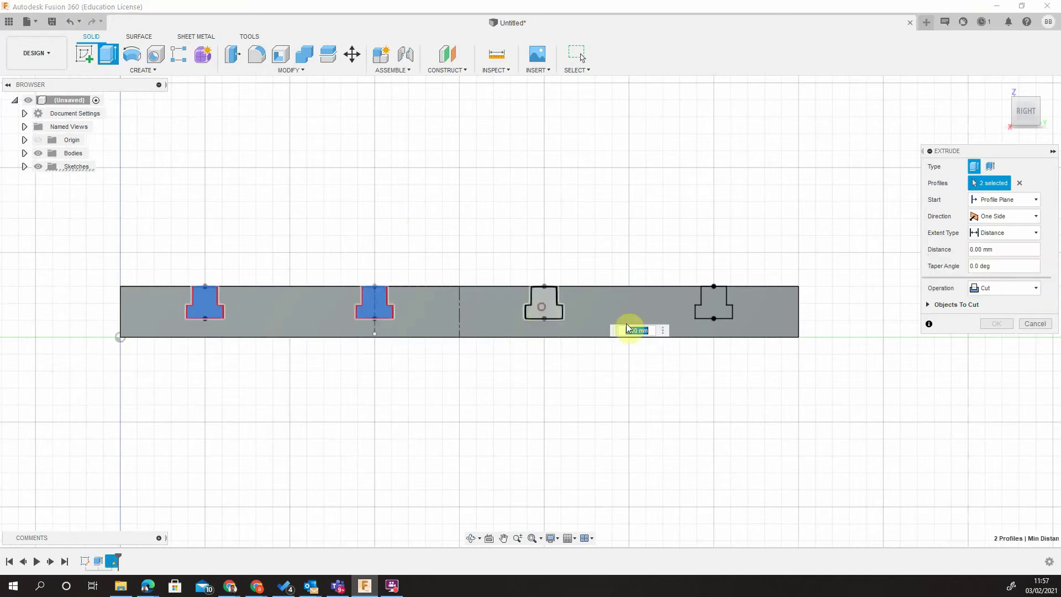
{"action": "left_click", "coordinate": [712, 303]}
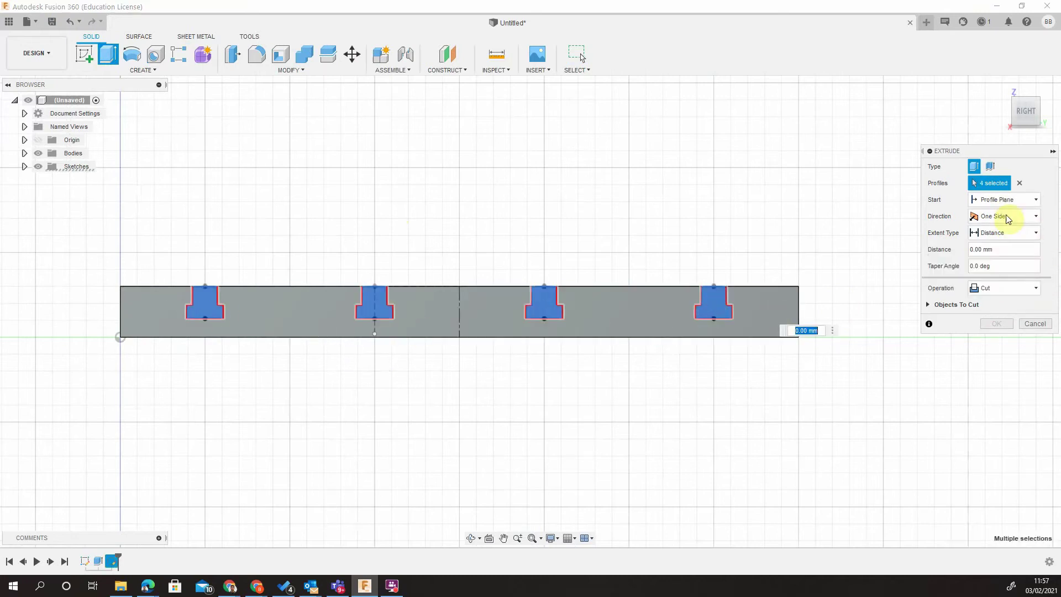
Set the cut's extent to All, flip its direction into the plate and complete the T-slot cut.
{"action": "left_click", "coordinate": [1007, 231]}
{"action": "left_click", "coordinate": [997, 273]}
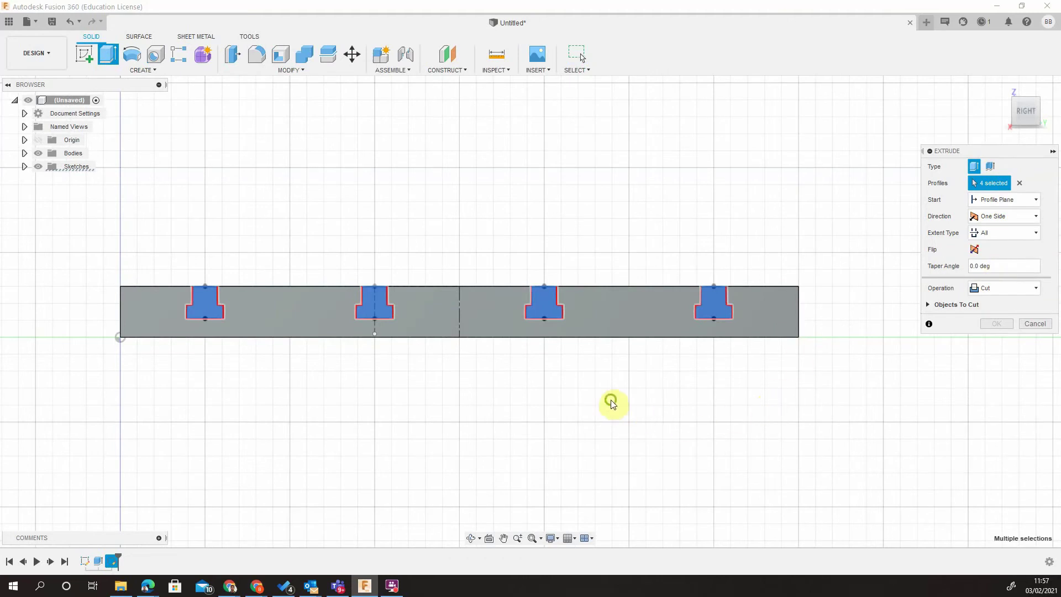
{"action": "middle_click_drag", "start_coordinate": [613, 398], "coordinate": [843, 365]}
{"action": "left_click", "coordinate": [975, 249]}
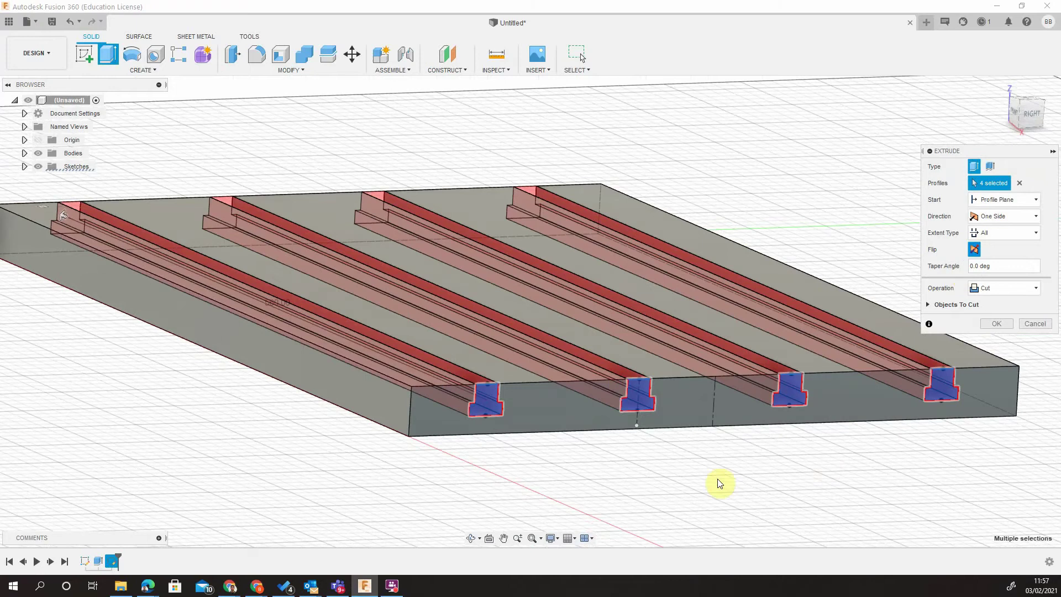
{"action": "left_click", "coordinate": [997, 323]}
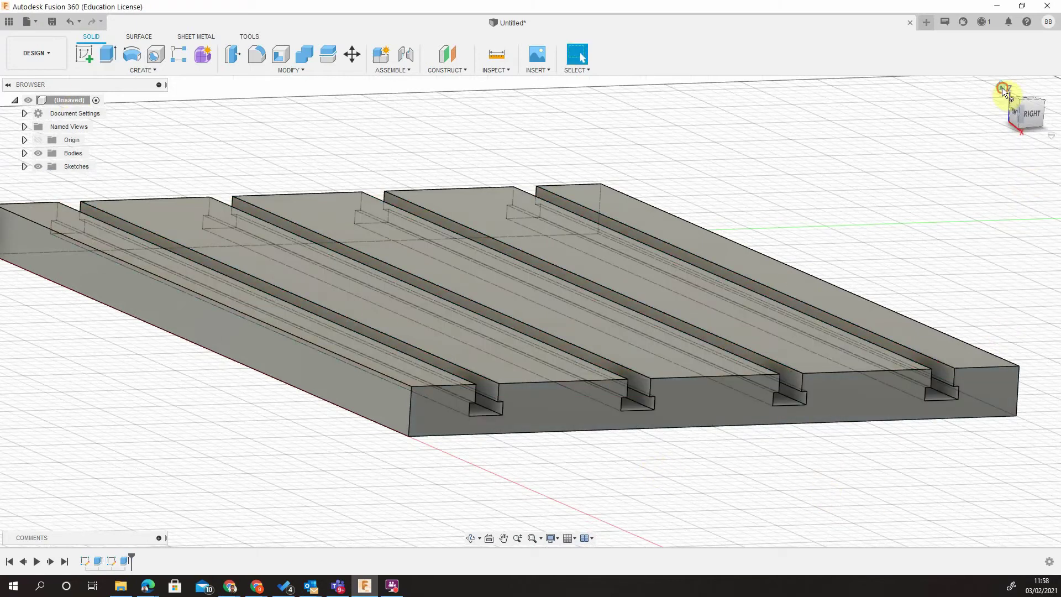
{"action": "left_click", "coordinate": [1003, 87]}
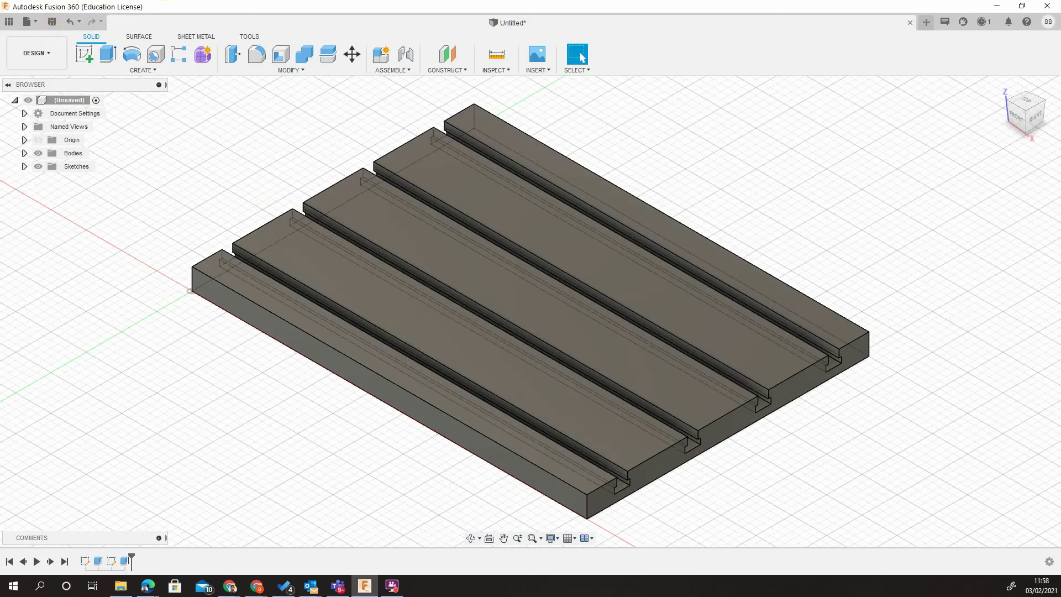
Begin saving the design and create a new project named CNC Fixturing as a storage location.
{"action": "left_click", "coordinate": [51, 22]}
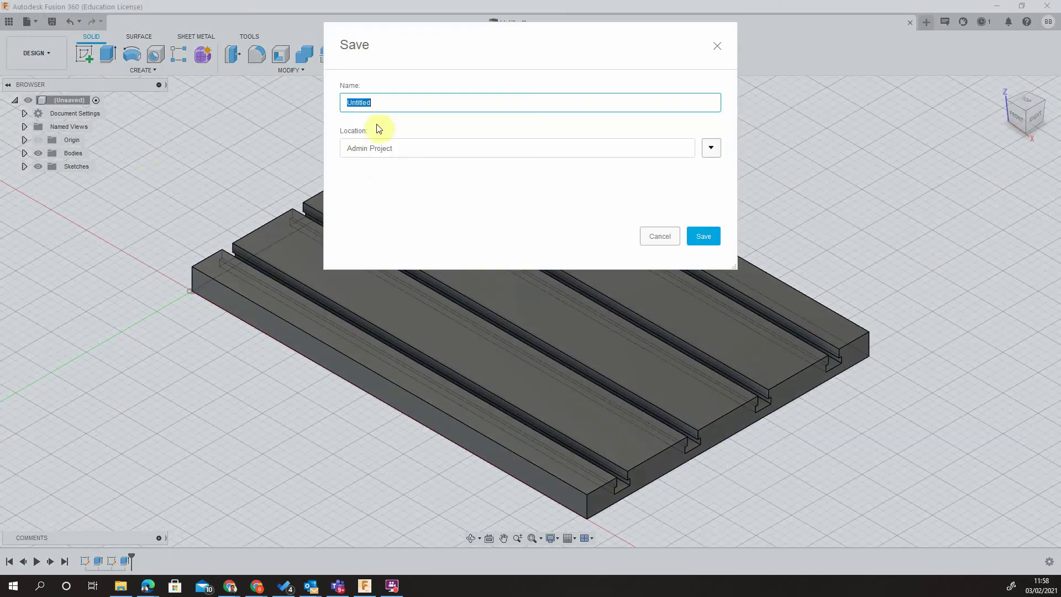
{"action": "left_click", "coordinate": [713, 149]}
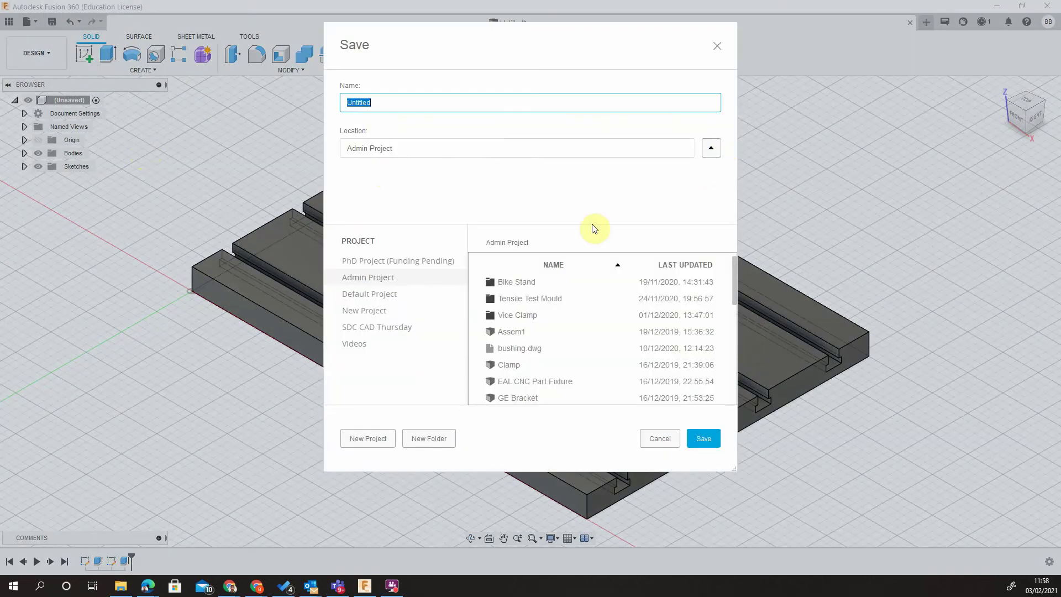
{"action": "left_click", "coordinate": [371, 438]}
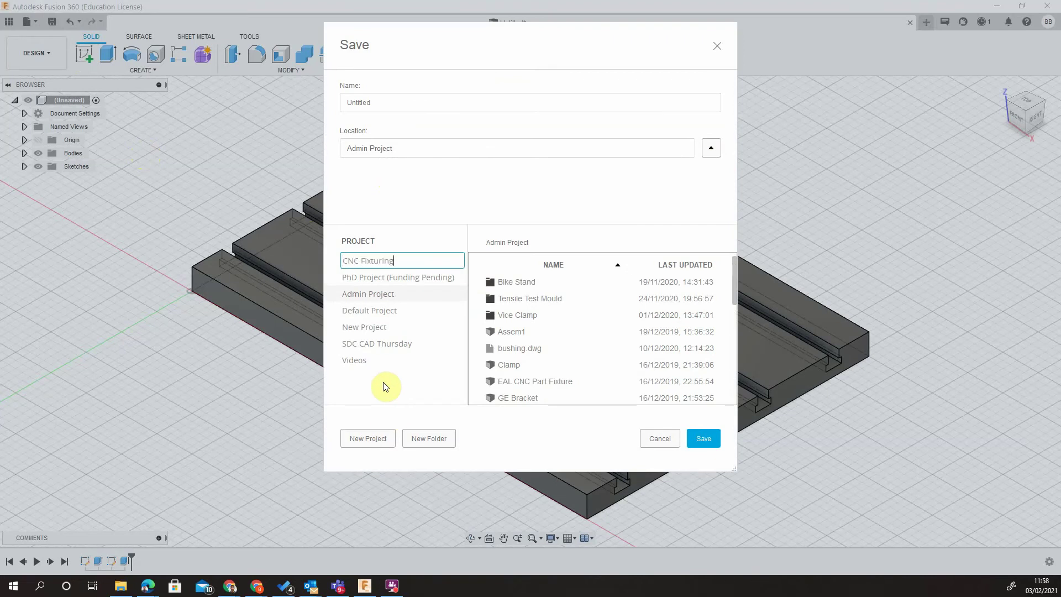
{"action": "key", "text": "Return"}
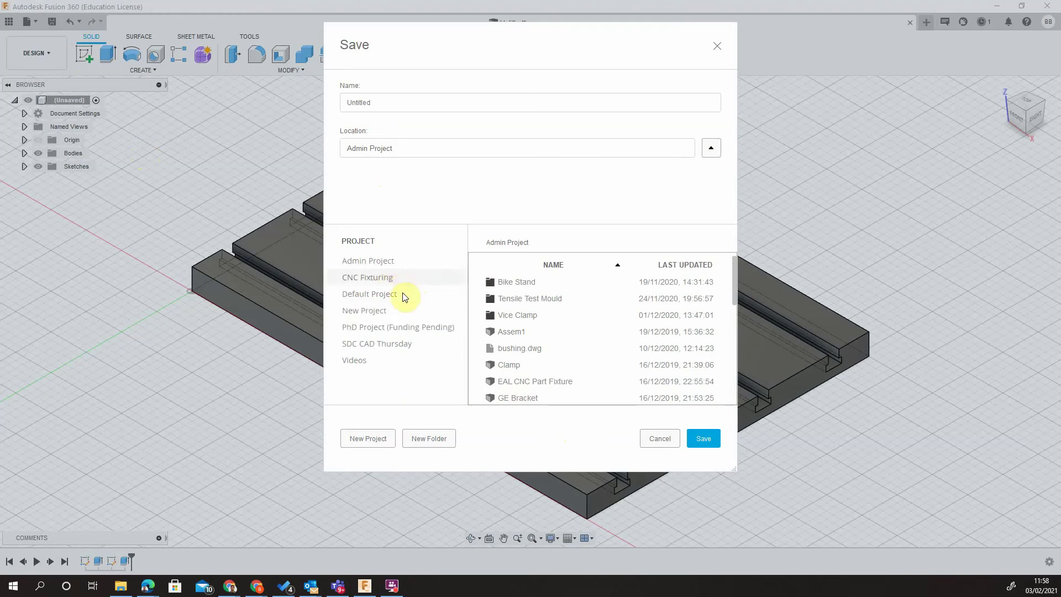
Save the design as "560 CNC Table" in the CNC Fixturing project.
{"action": "left_click", "coordinate": [385, 279]}
{"action": "left_click", "coordinate": [389, 102]}
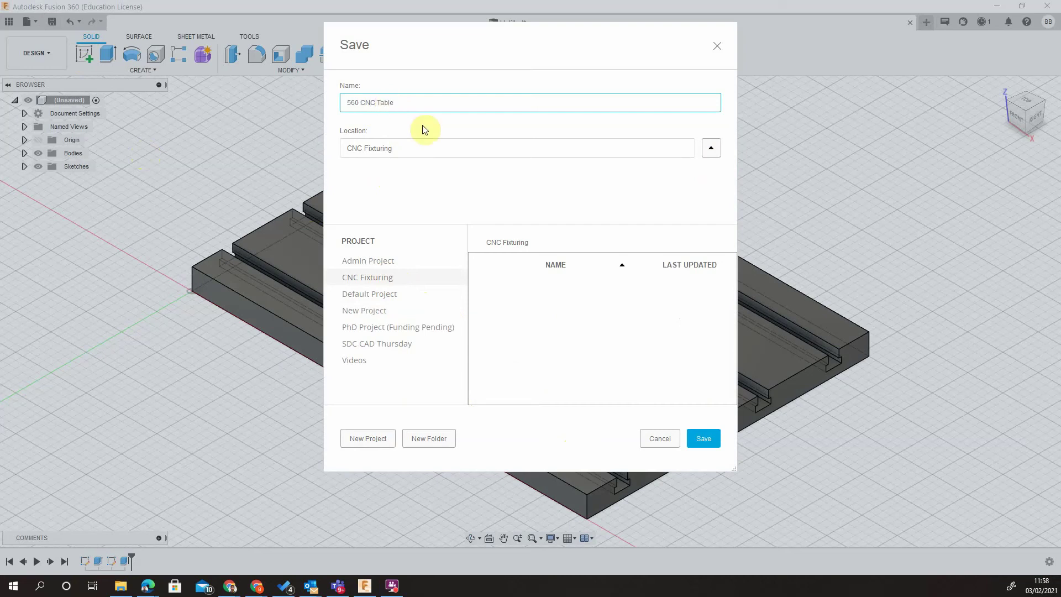
{"action": "left_click", "coordinate": [703, 438]}
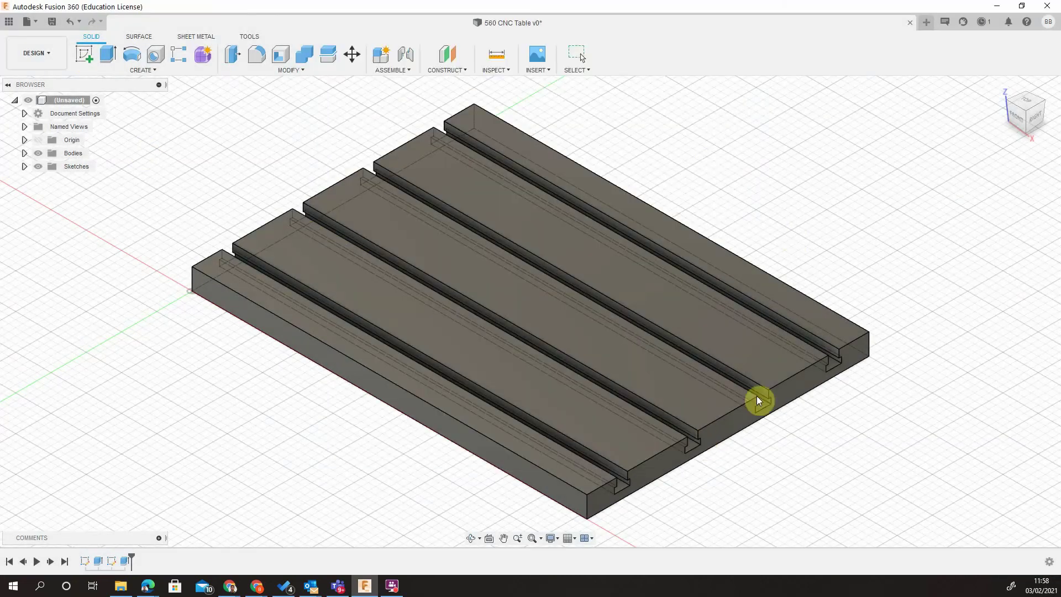